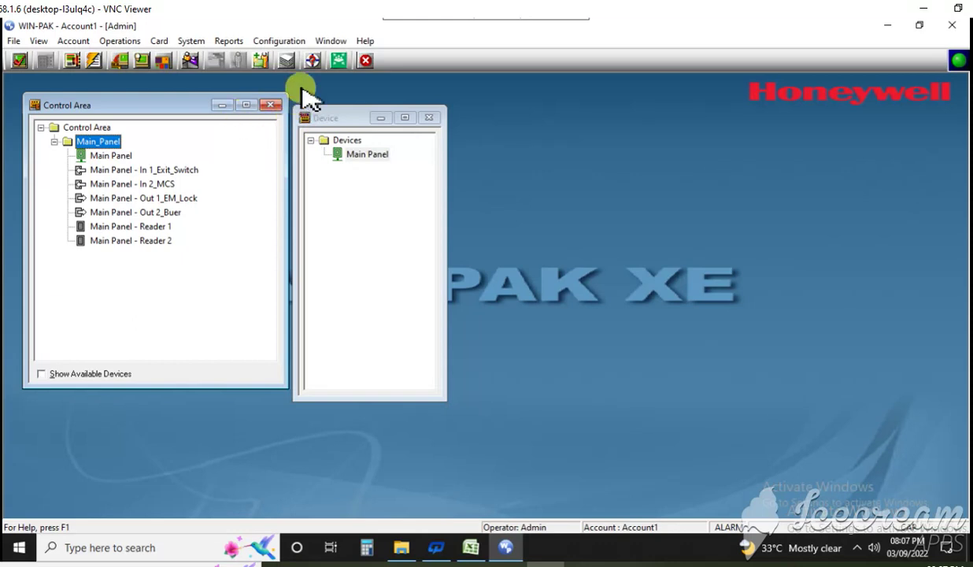
Open the access area definitions and add a branch named Main_Panel under Access Area
left_click(280, 41)
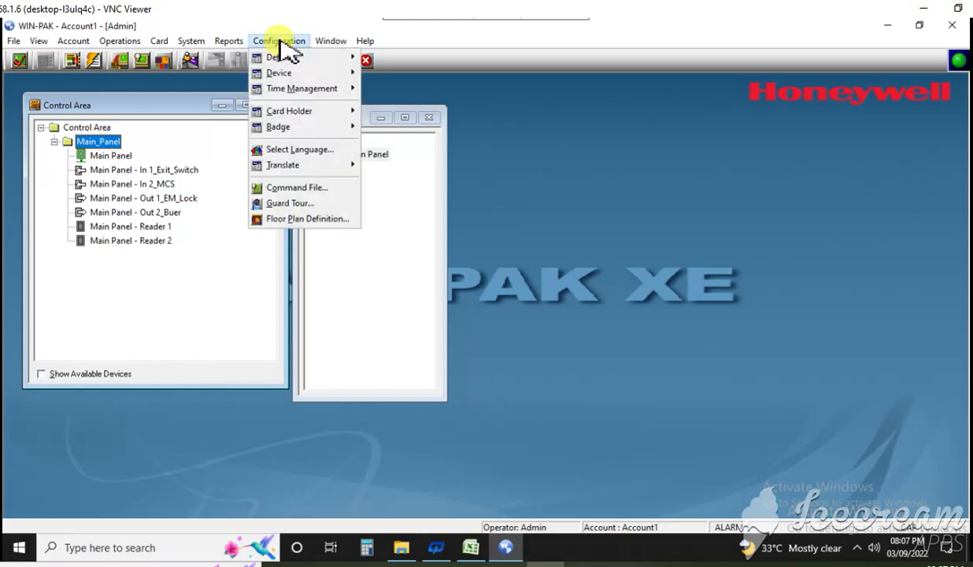
mouse_move(347, 63)
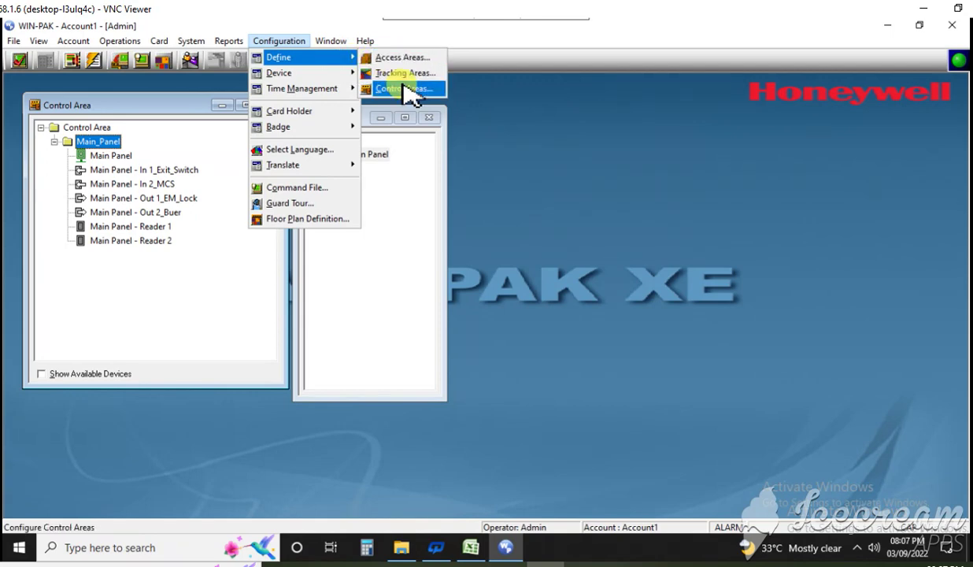
left_click(399, 59)
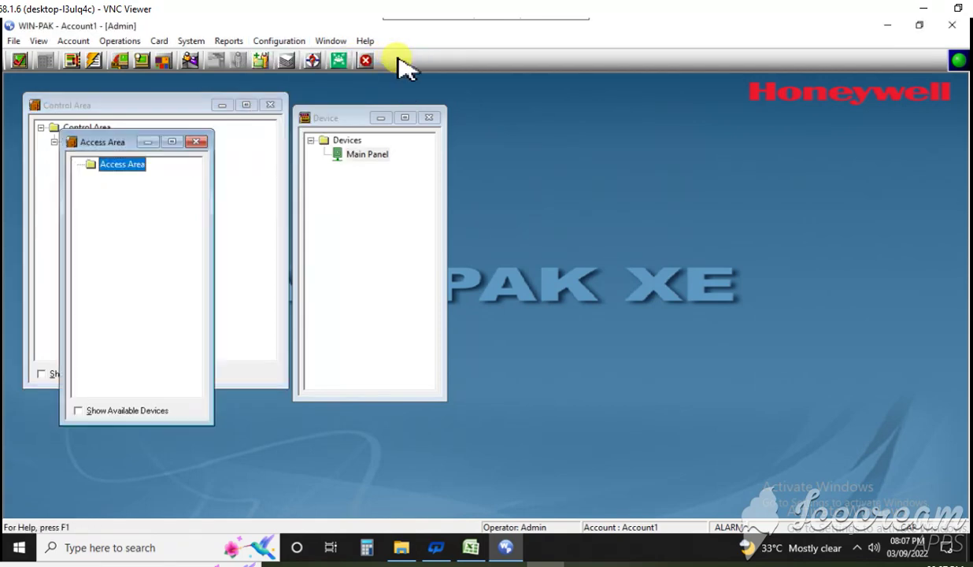
left_click_drag(87, 143, 504, 124)
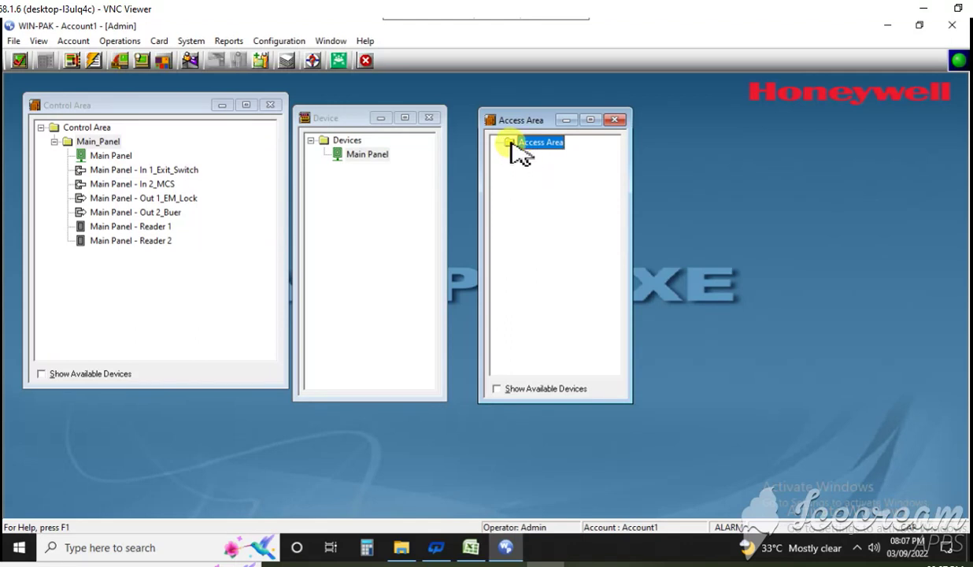
right_click(513, 144)
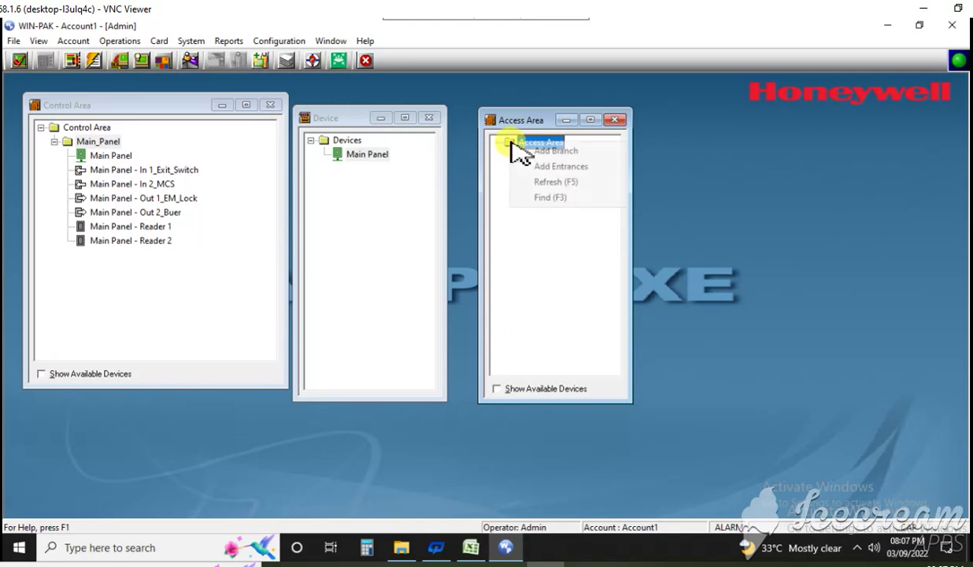
left_click(564, 158)
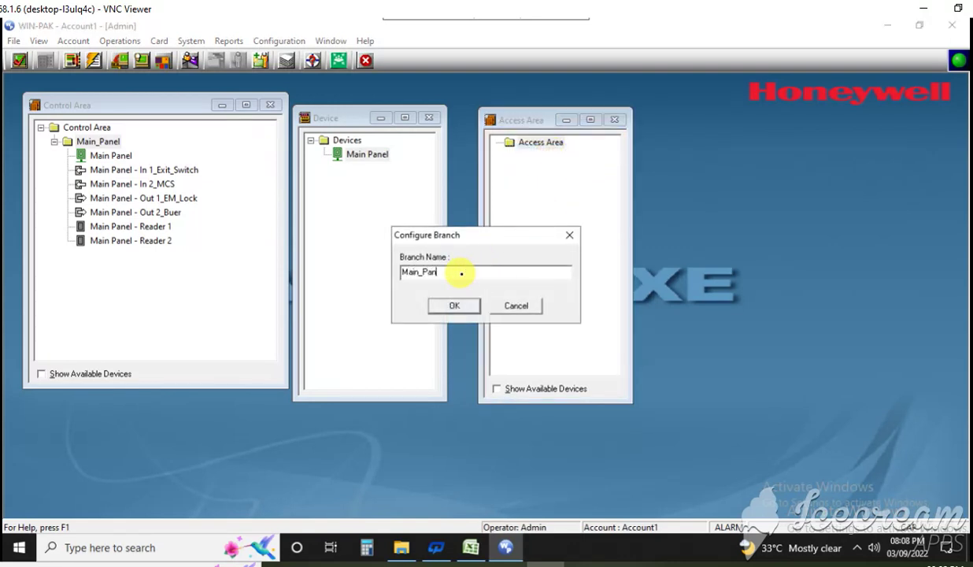
left_click(448, 307)
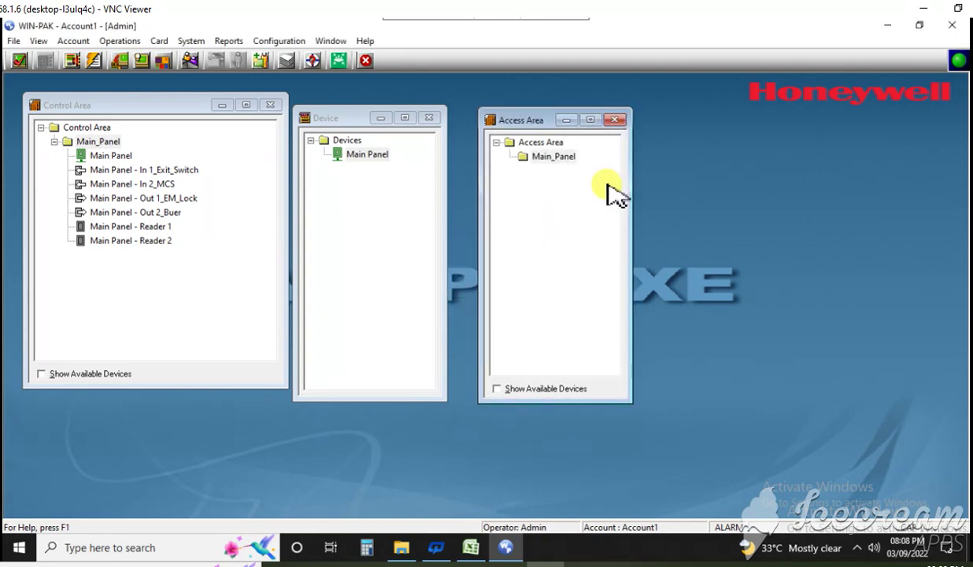
Add Main Panel - Reader 1 and Main Panel - Reader 2 as entrances to the Main_Panel access area branch
right_click(565, 165)
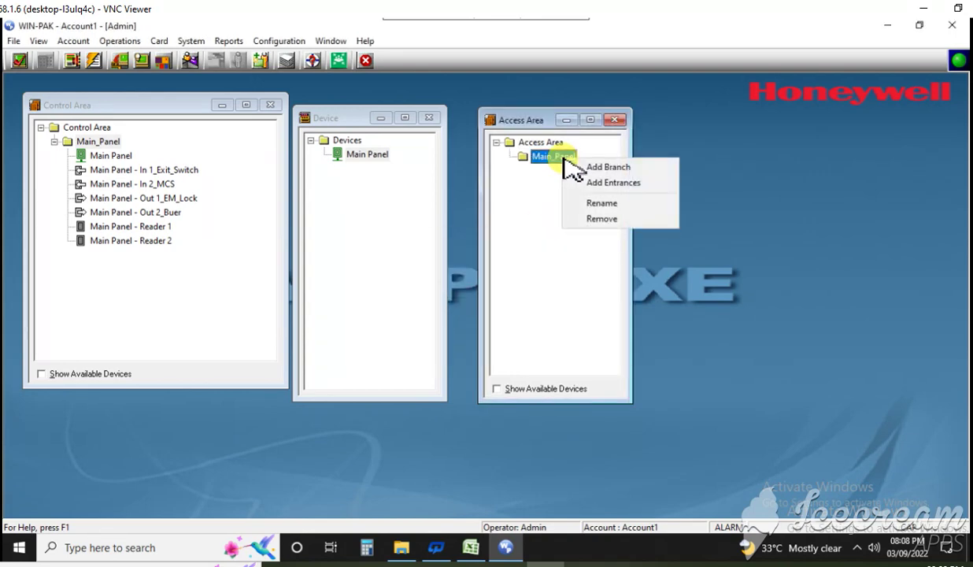
left_click(606, 189)
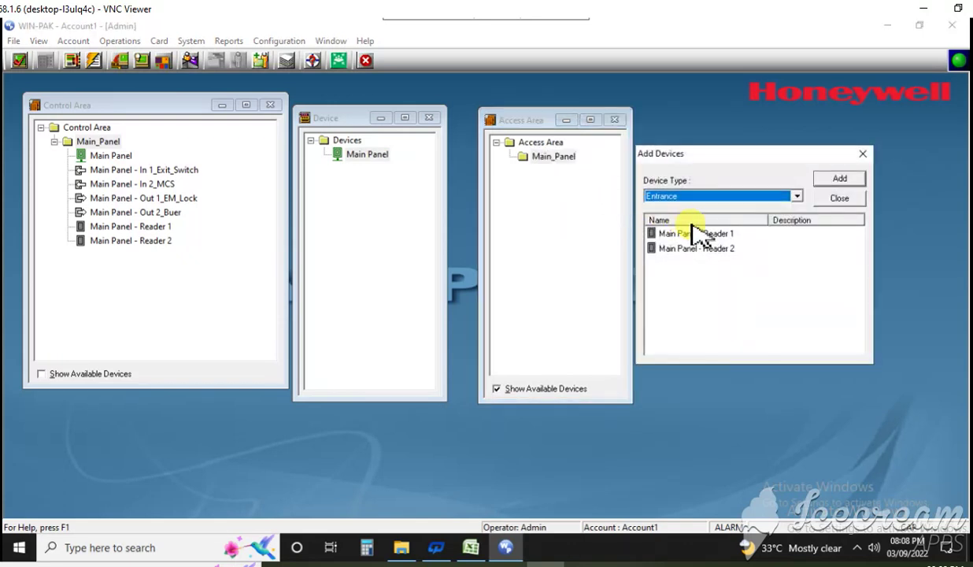
left_click_drag(761, 278, 677, 224)
left_click(838, 180)
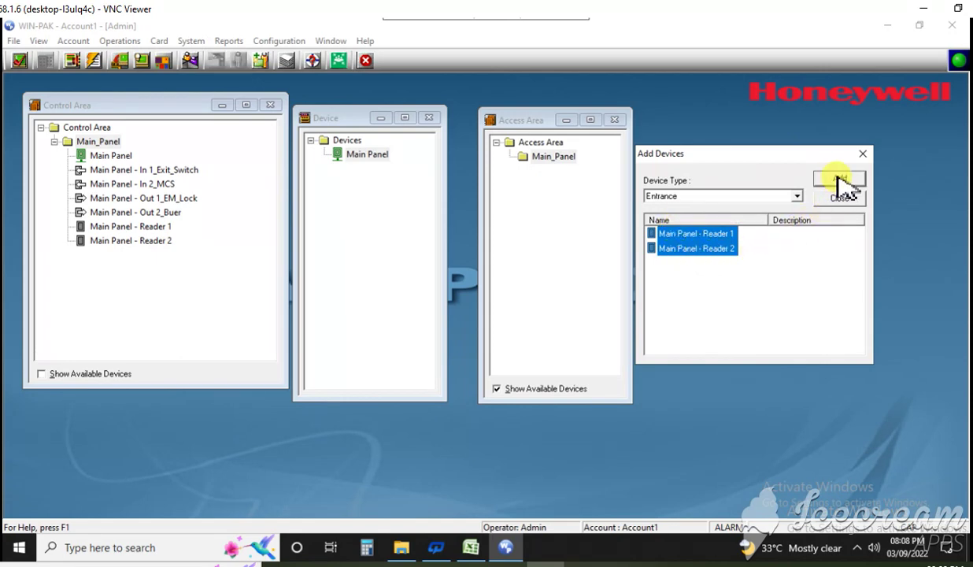
left_click(839, 199)
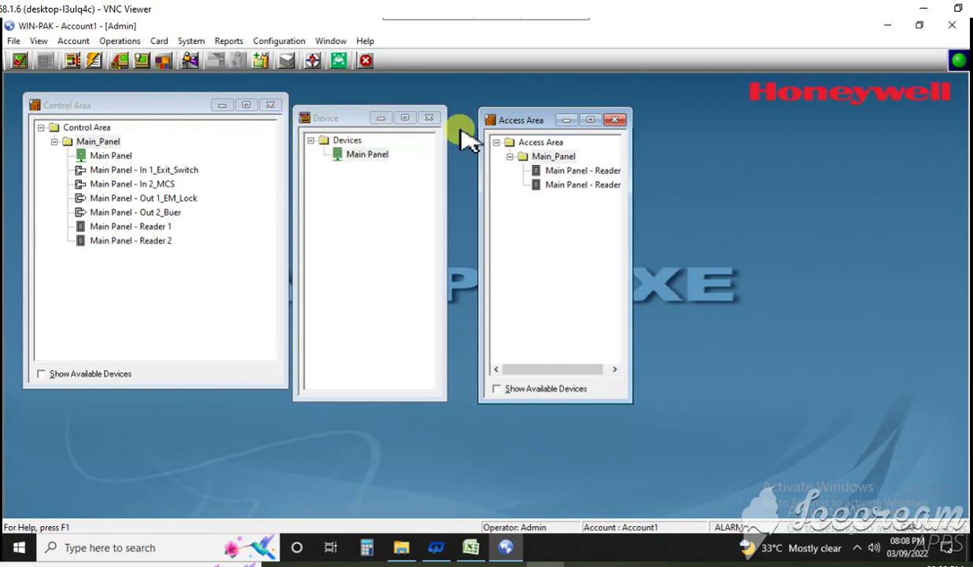
Arrange the Device, Control Area and Access Area windows side by side and widen Access Area to show the full reader names
left_click_drag(507, 120, 785, 128)
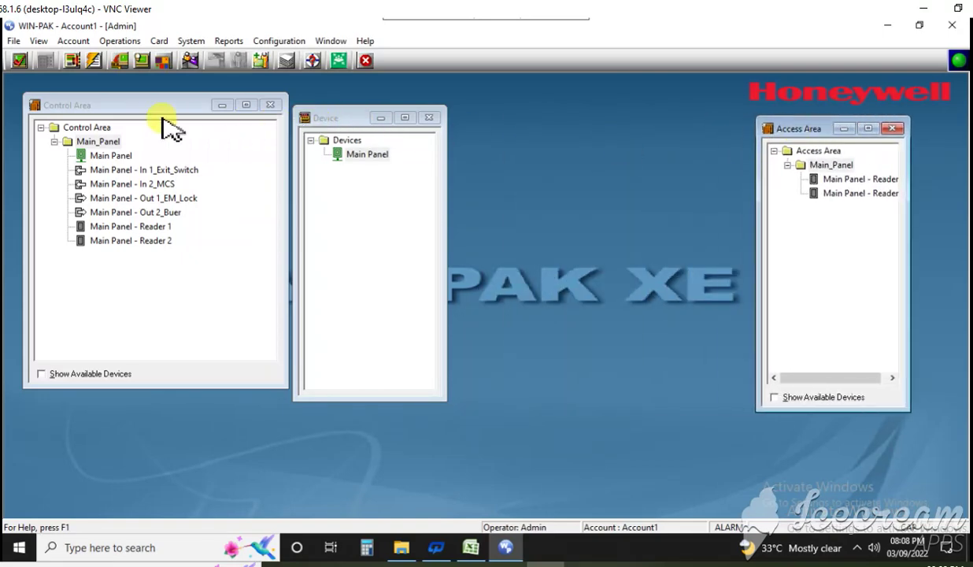
left_click_drag(128, 109, 587, 134)
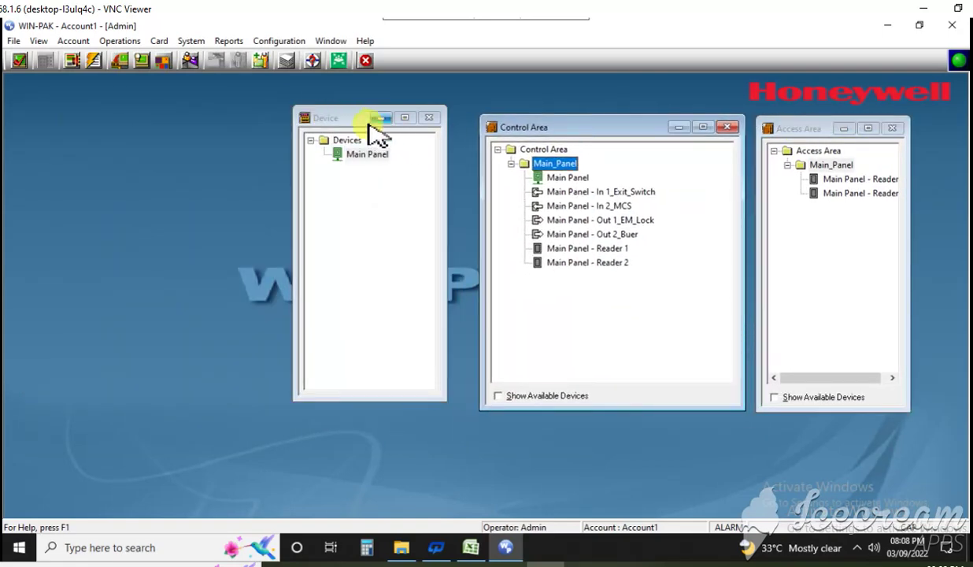
left_click_drag(346, 118, 191, 131)
left_click_drag(606, 130, 448, 134)
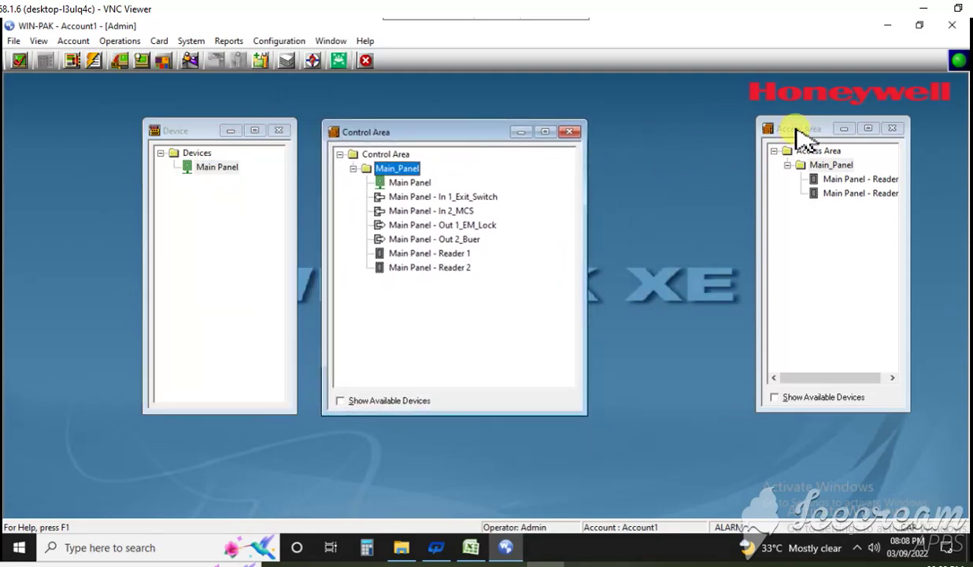
left_click_drag(796, 128, 624, 135)
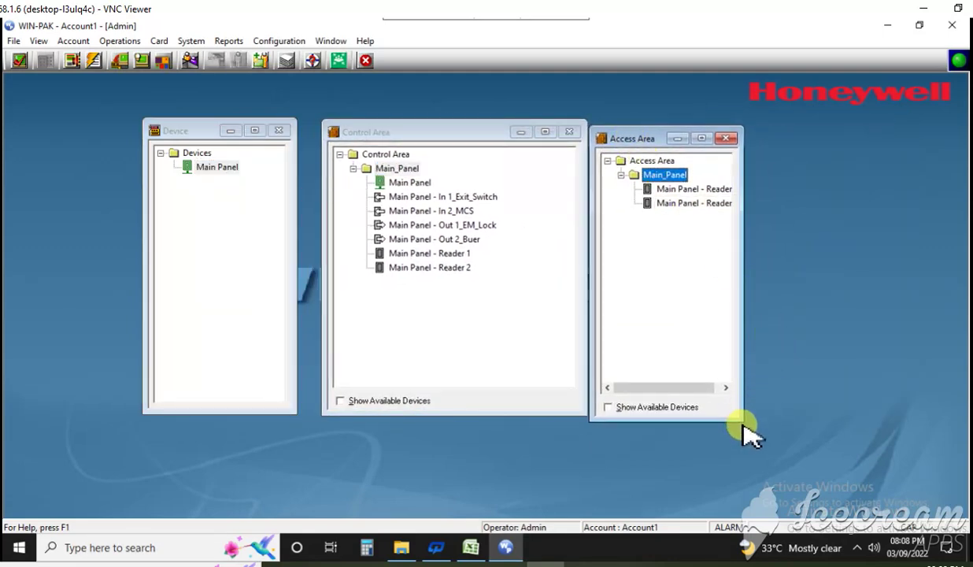
left_click_drag(743, 420, 816, 410)
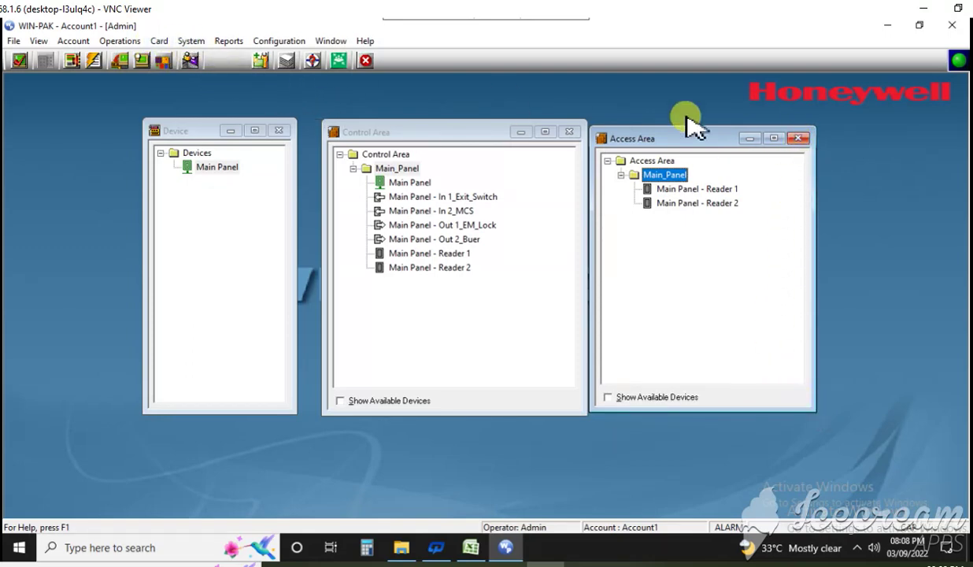
Close the Access Area, Control Area and Device windows
left_click(799, 139)
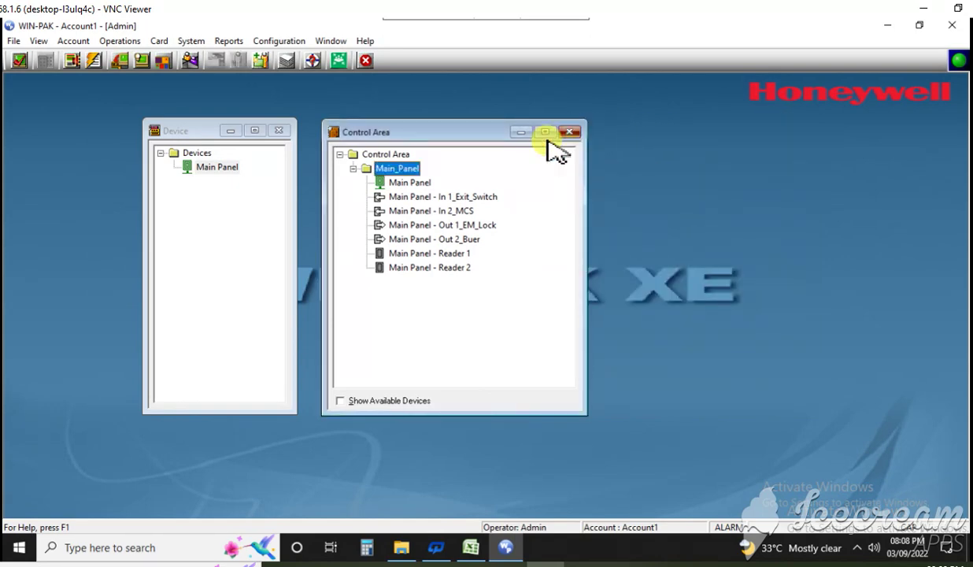
left_click(569, 131)
left_click(279, 130)
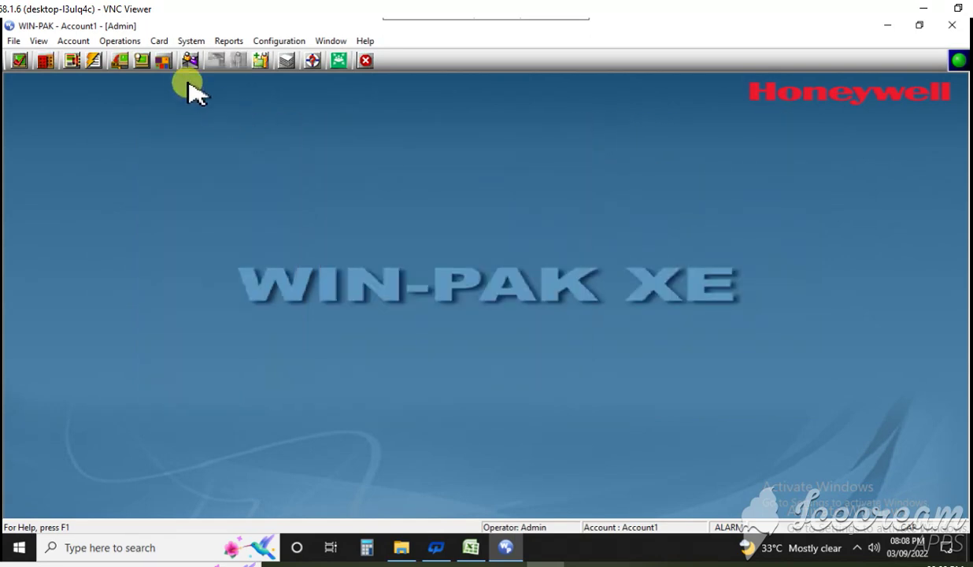
Open the access level configuration, expand the Main_Panel branch and widen the window
left_click(161, 42)
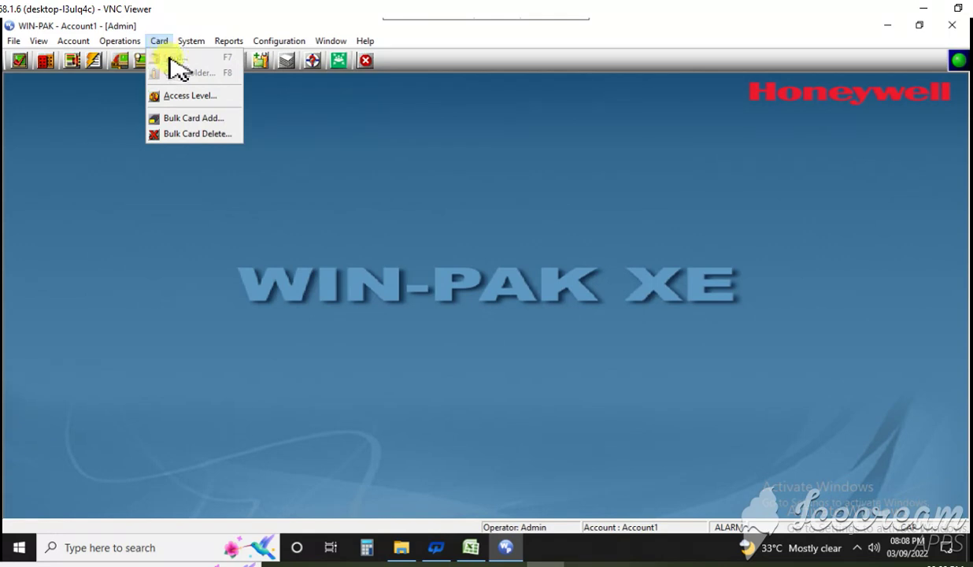
left_click(182, 96)
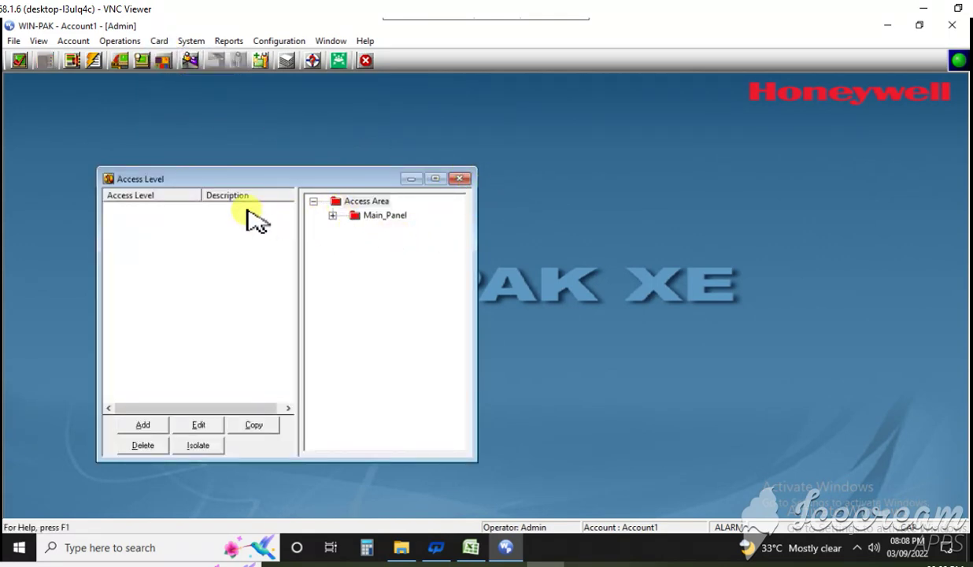
left_click(332, 215)
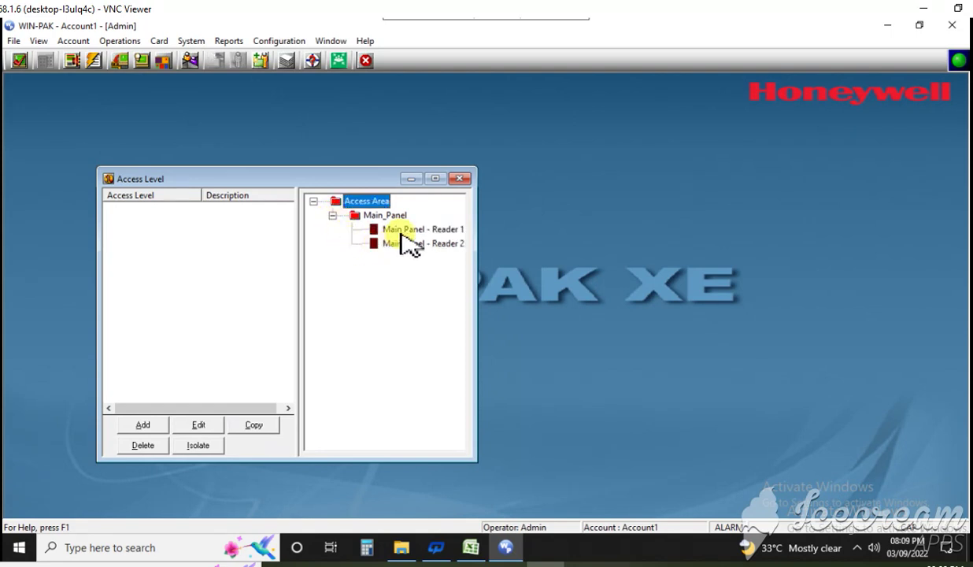
left_click_drag(475, 229, 677, 234)
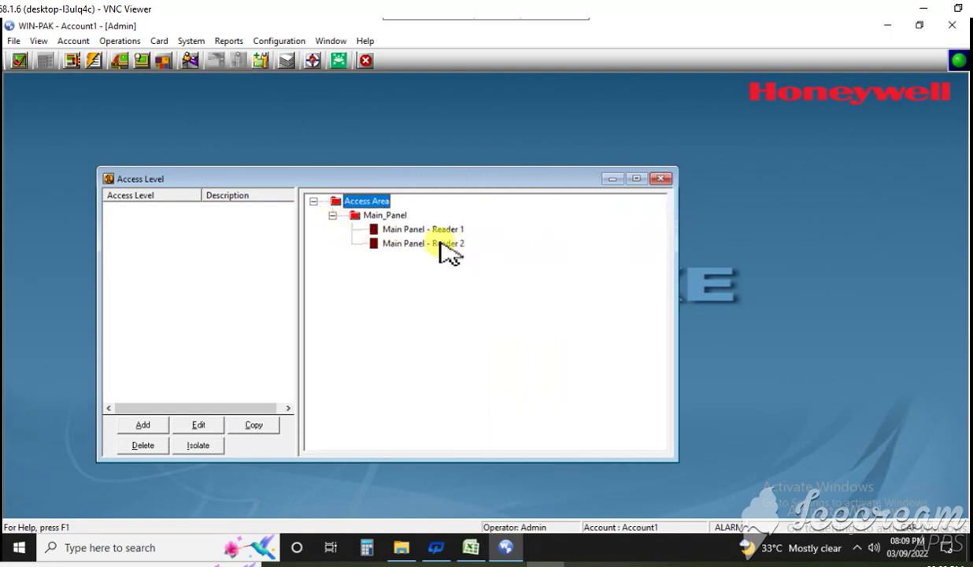
Try to configure access for Main Panel - Reader 1 in the access area tree
left_click(417, 229)
right_click(424, 237)
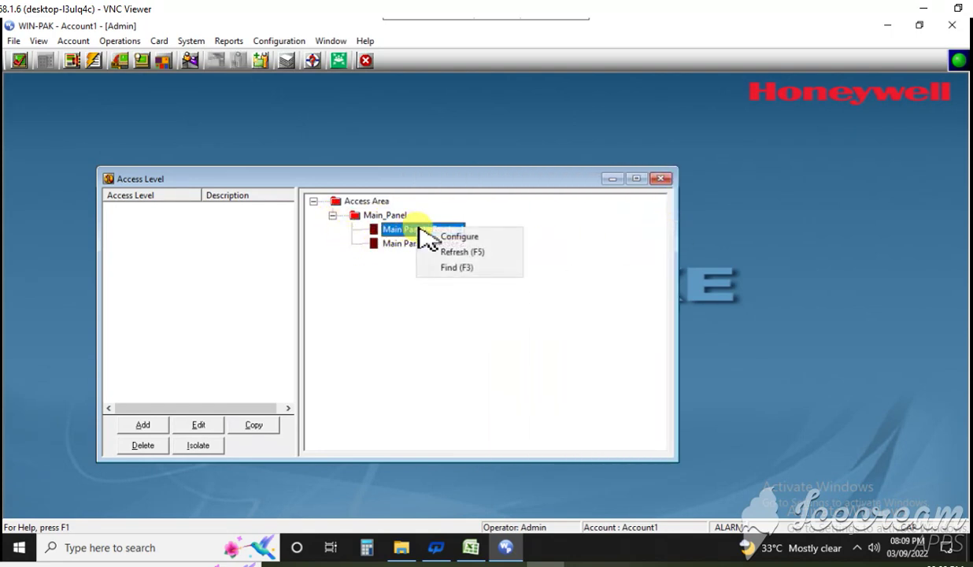
left_click(484, 235)
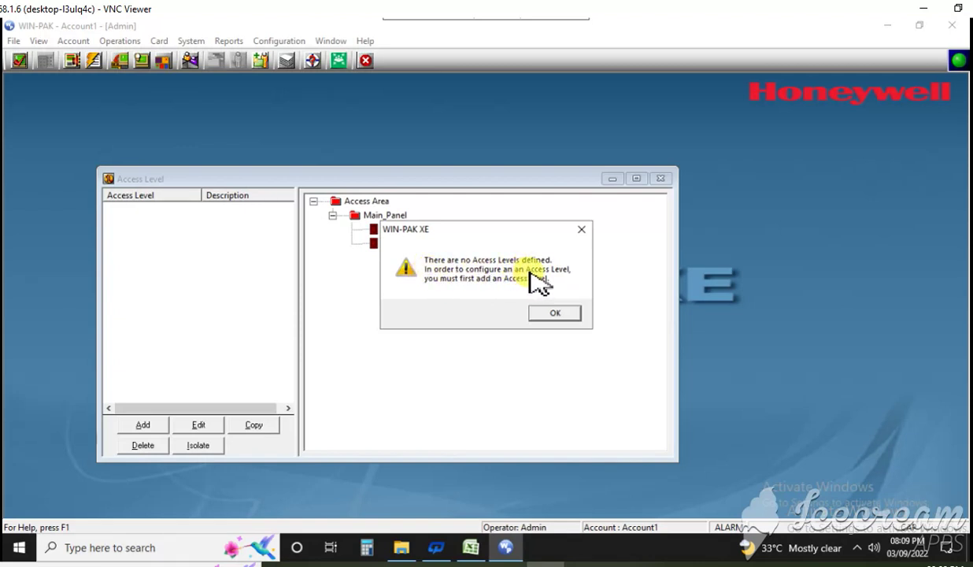
left_click(554, 314)
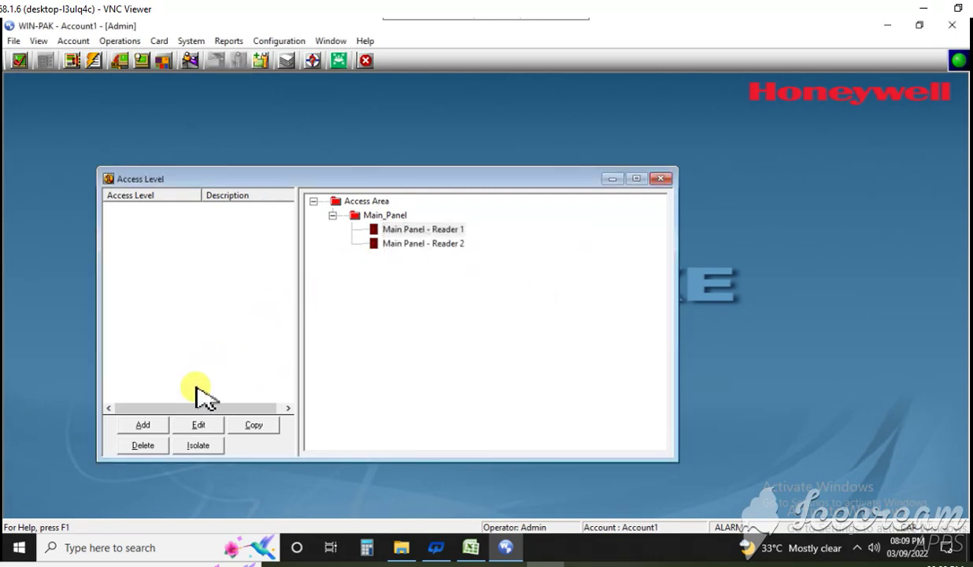
Try to add an access level with both name and description set to Access Level, without assigning a subaccount
left_click(145, 425)
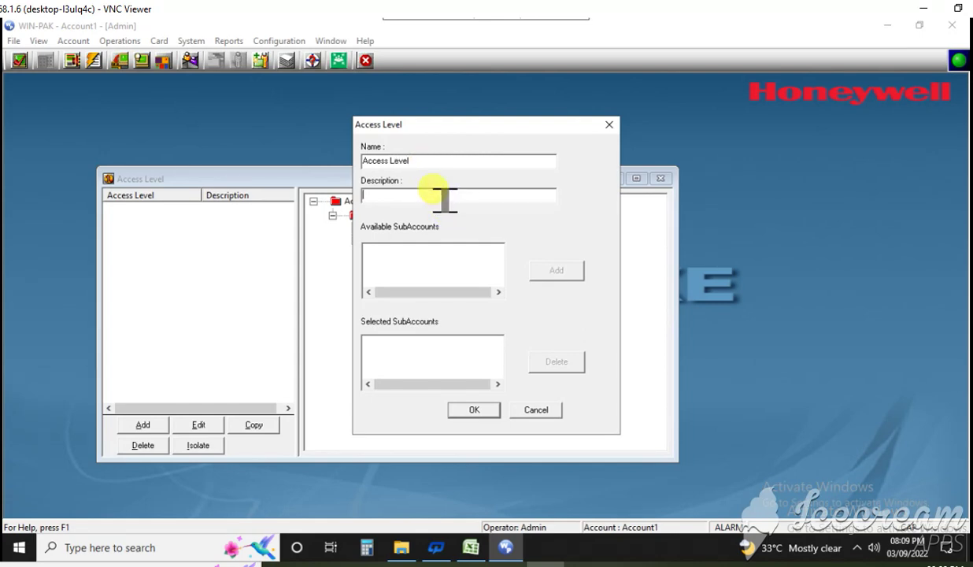
left_click_drag(434, 160, 299, 172)
key("ctrl+c")
left_click(447, 195)
key("ctrl+v")
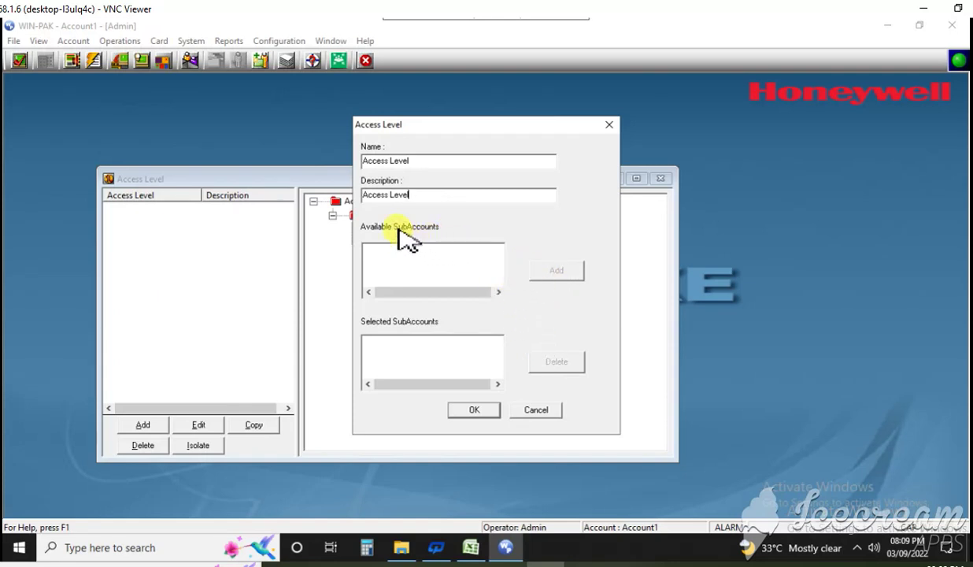
left_click(474, 409)
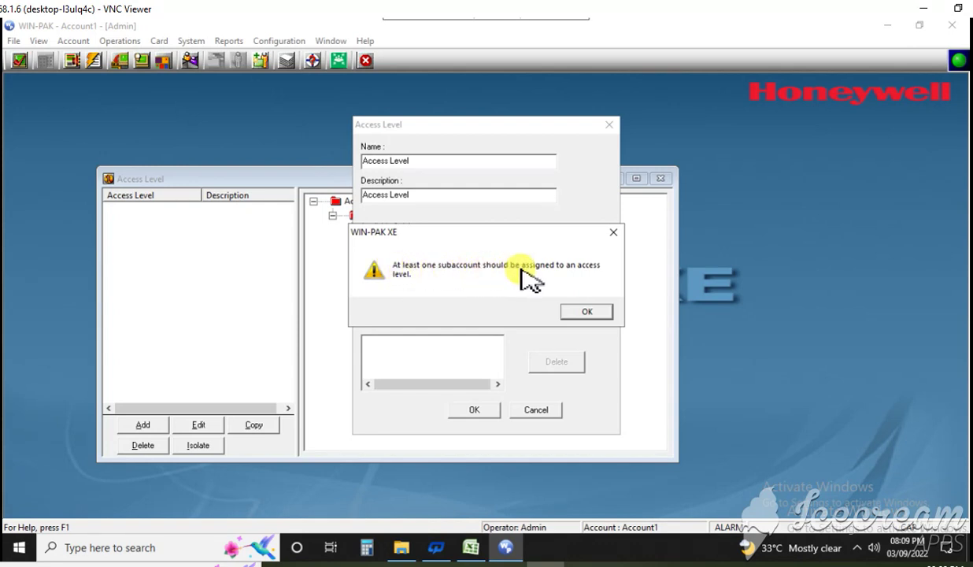
left_click(586, 312)
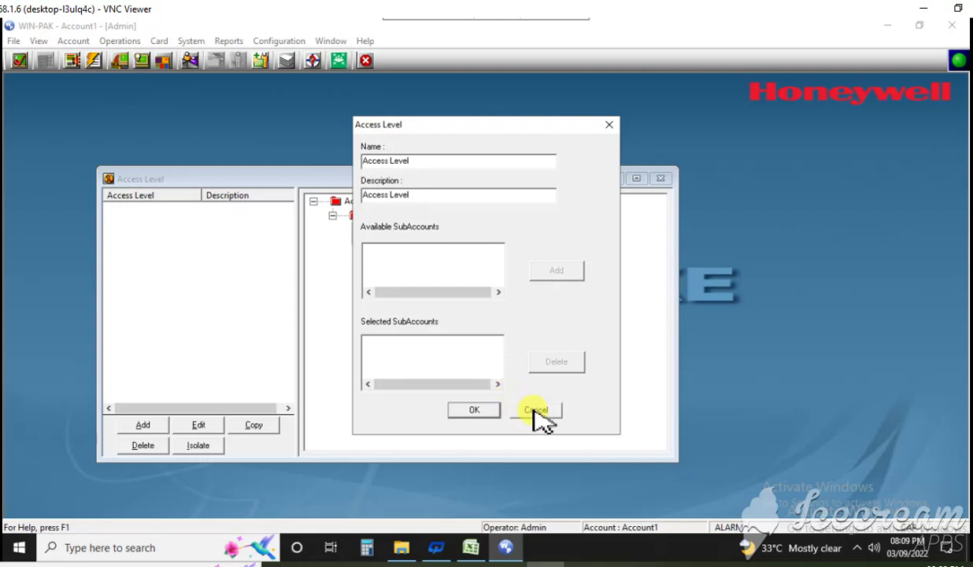
left_click(494, 409)
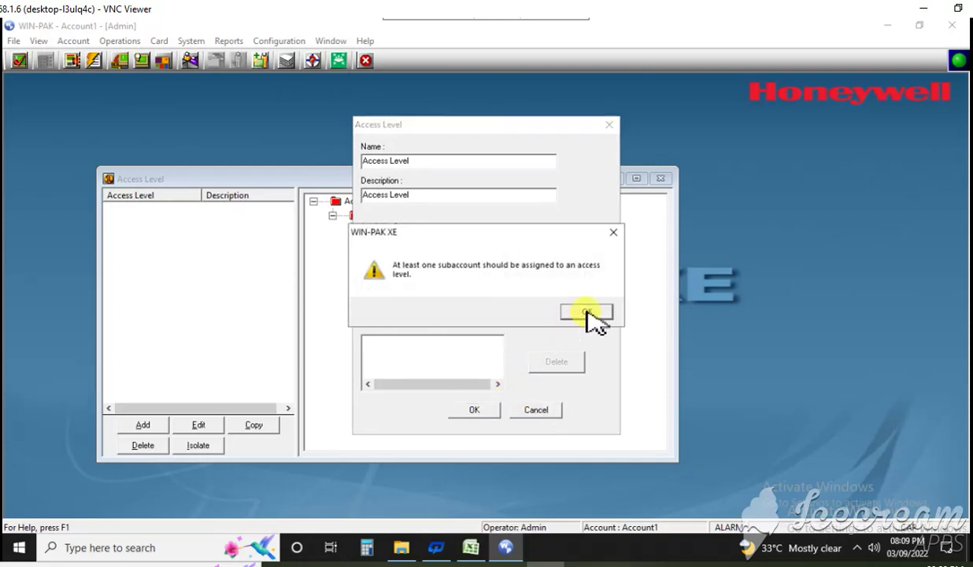
left_click(586, 312)
left_click(534, 408)
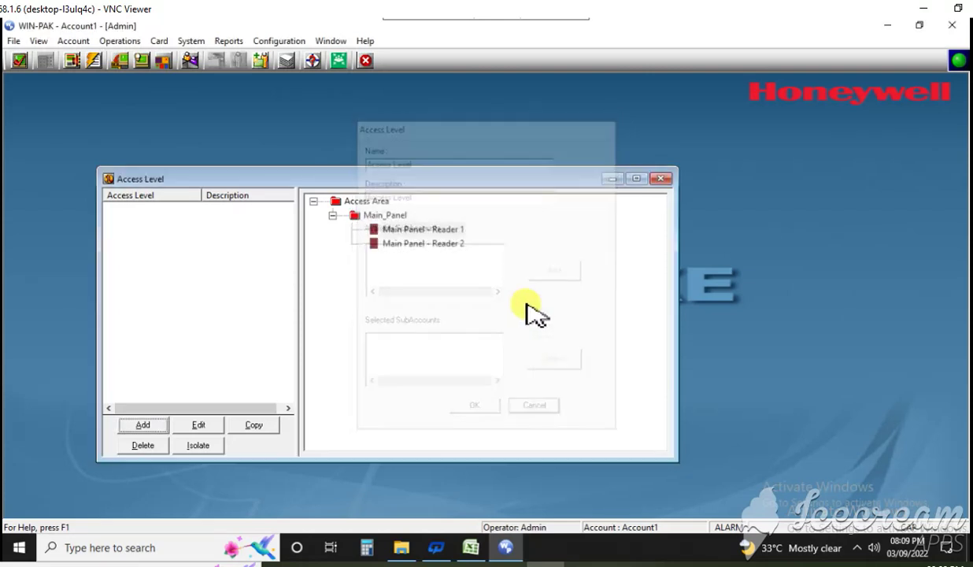
Add a sub-account by entering its name and account password, leaving the owner's email and fax number blank, and close the sub-account list
left_click(71, 41)
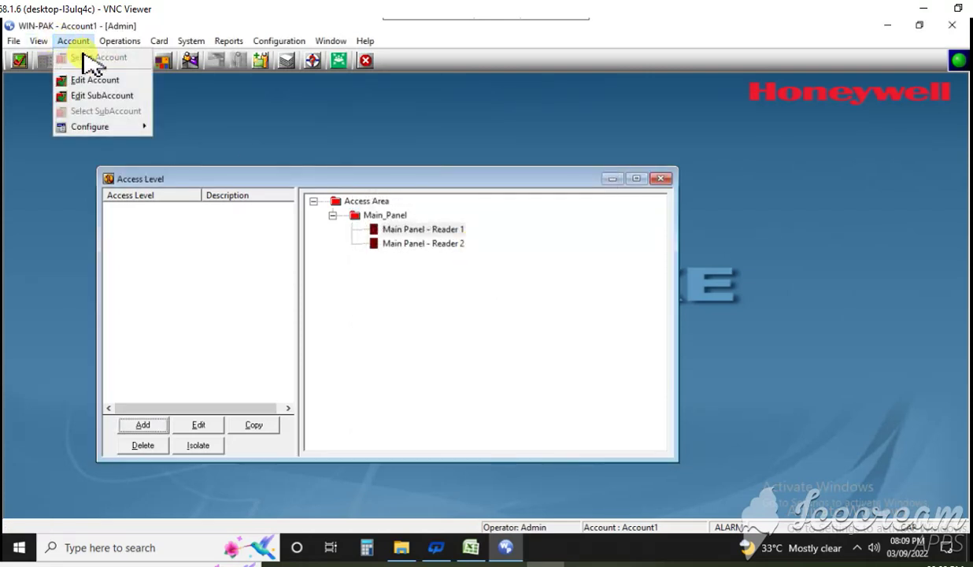
left_click(94, 95)
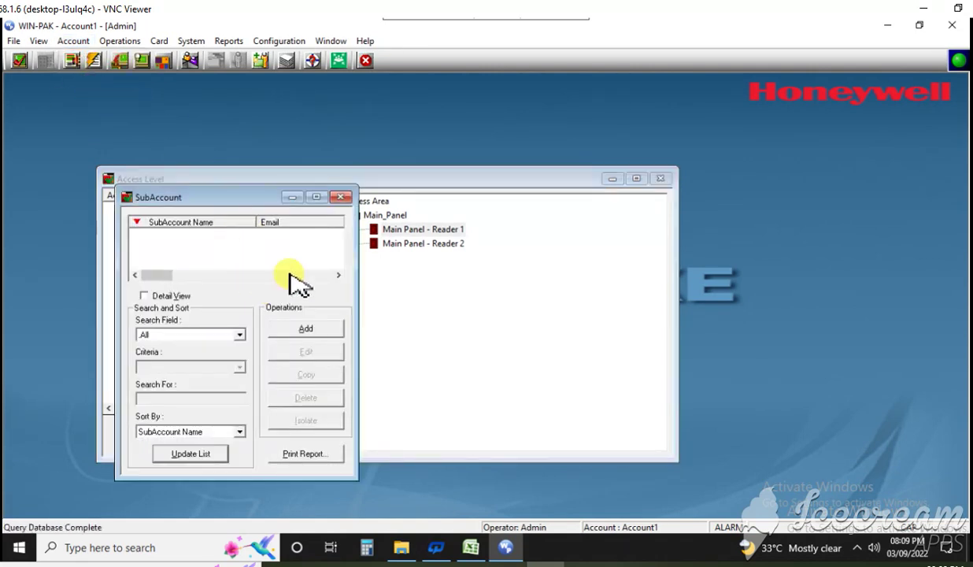
left_click(306, 328)
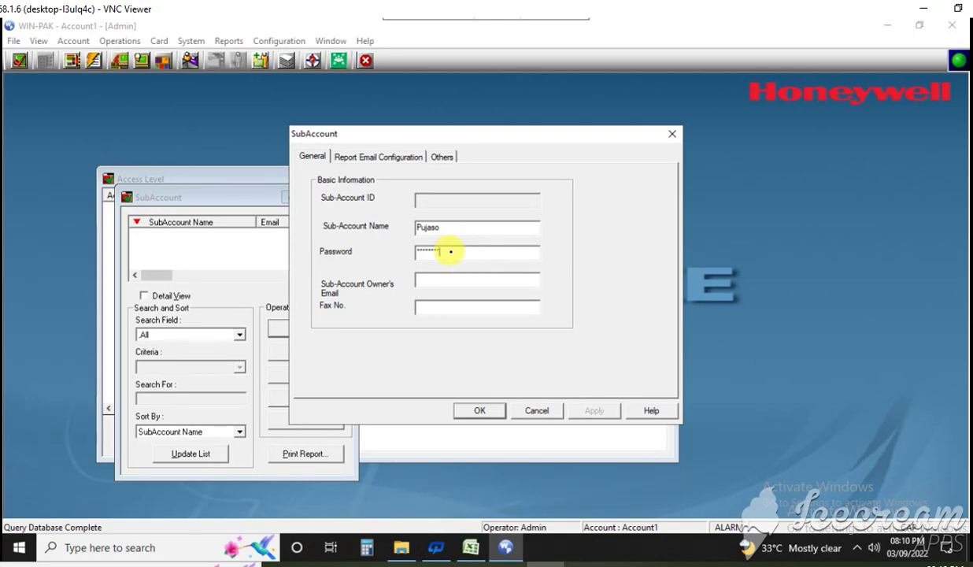
left_click(447, 283)
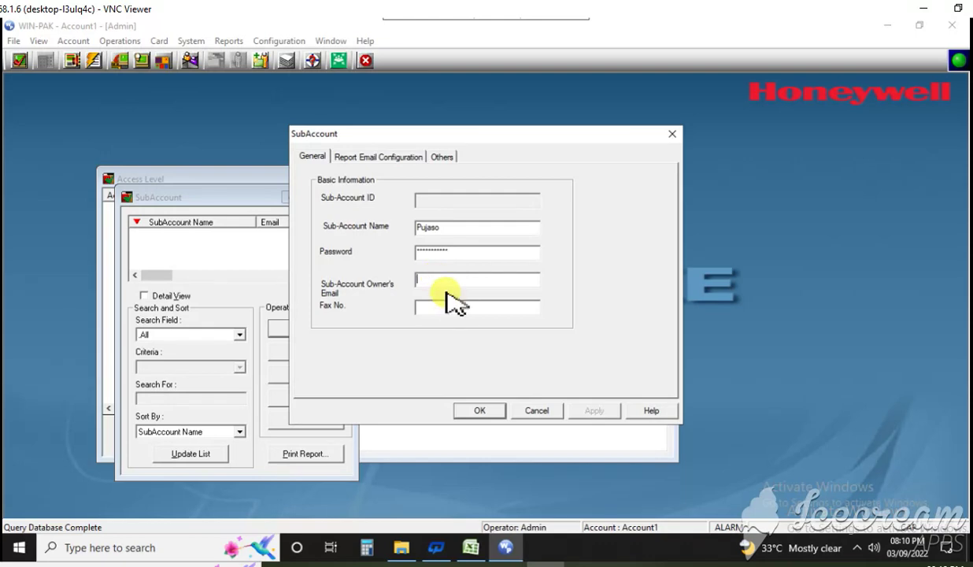
left_click(482, 410)
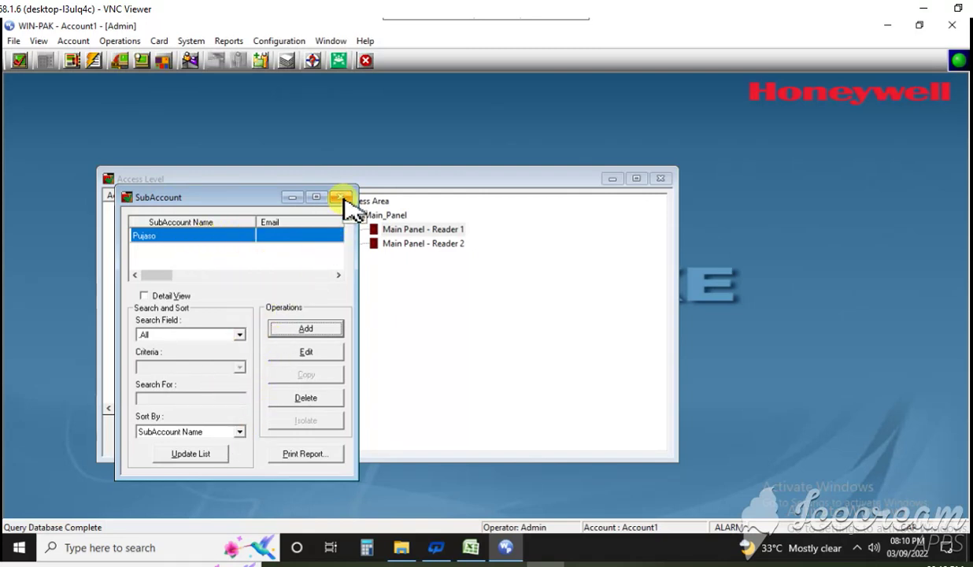
left_click(340, 197)
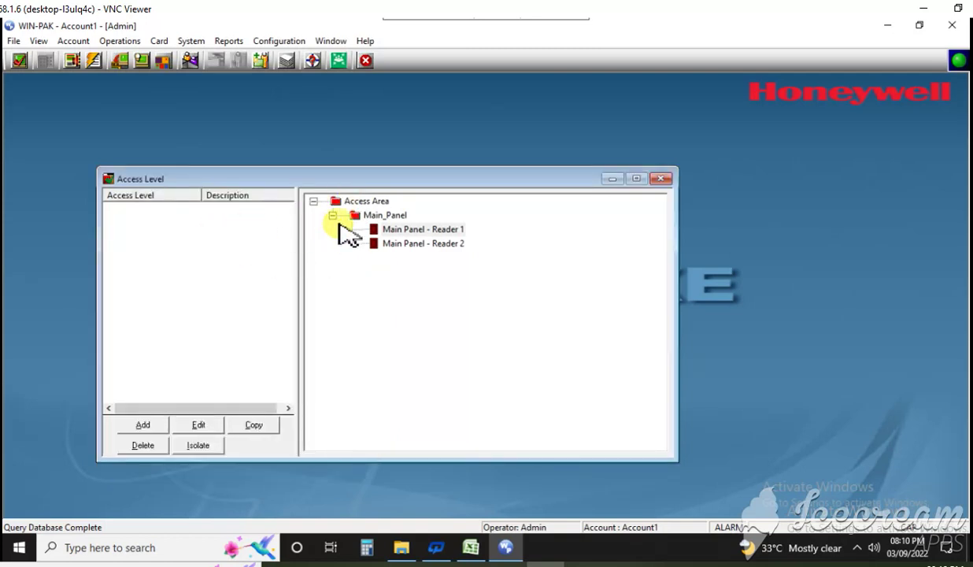
Start a new access level with both its name and description set to All Access
left_click(143, 425)
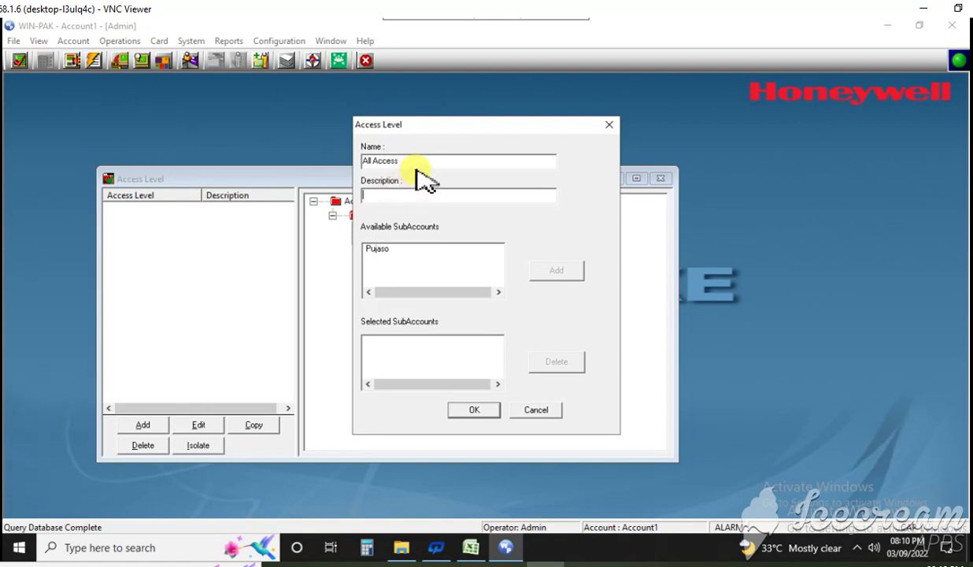
left_click_drag(399, 160, 361, 161)
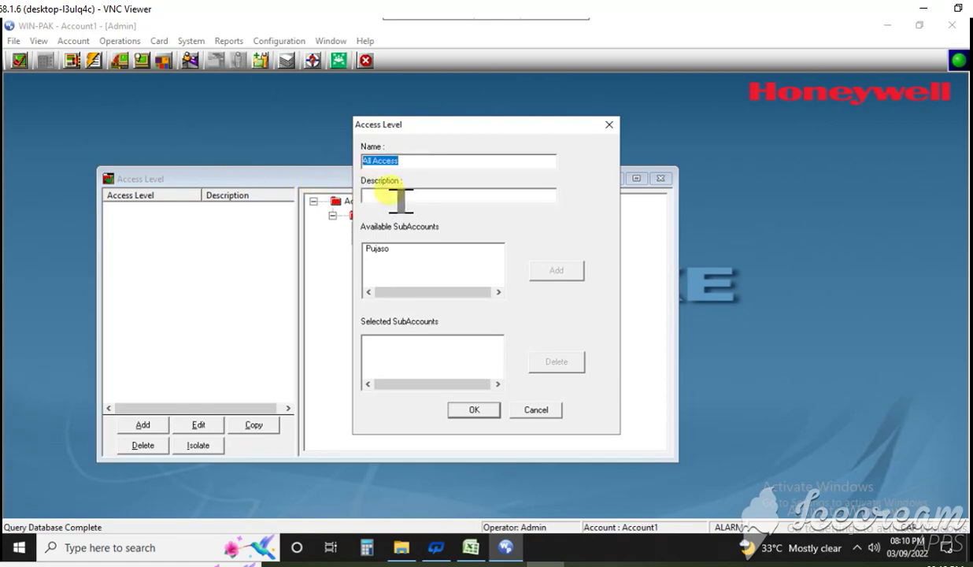
type("All Access")
Assign the available sub-account to the All Access level and save the level
left_click(384, 250)
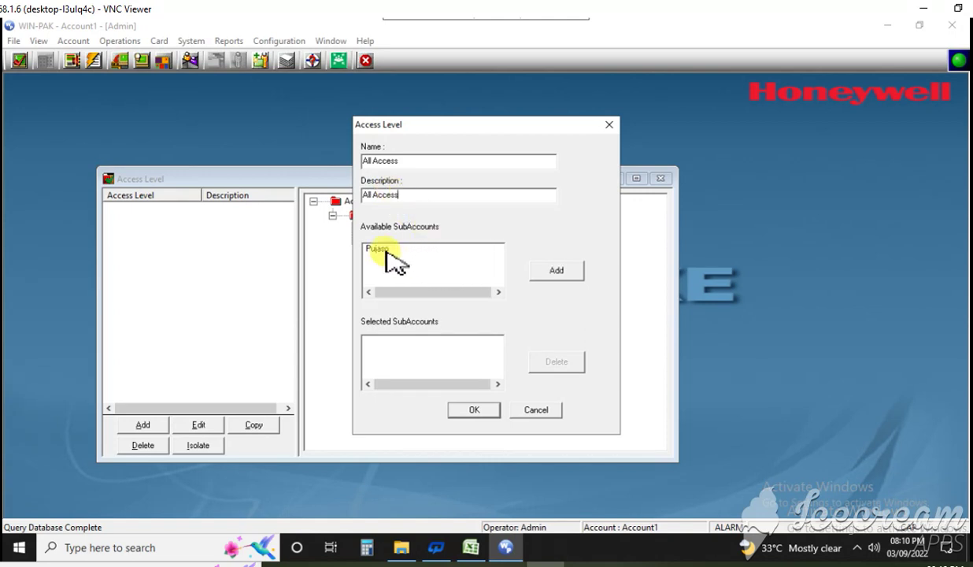
left_click(475, 410)
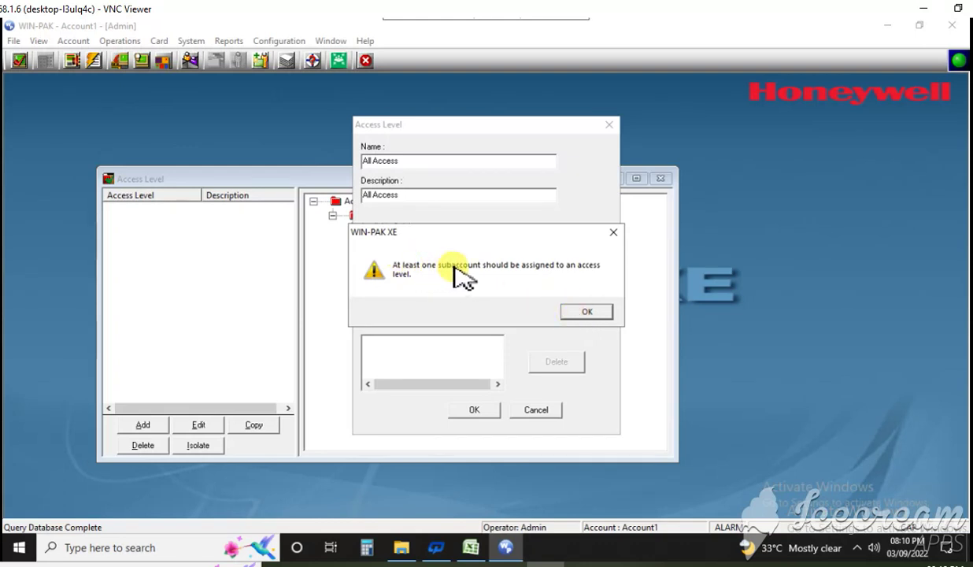
left_click(585, 312)
left_click(429, 250)
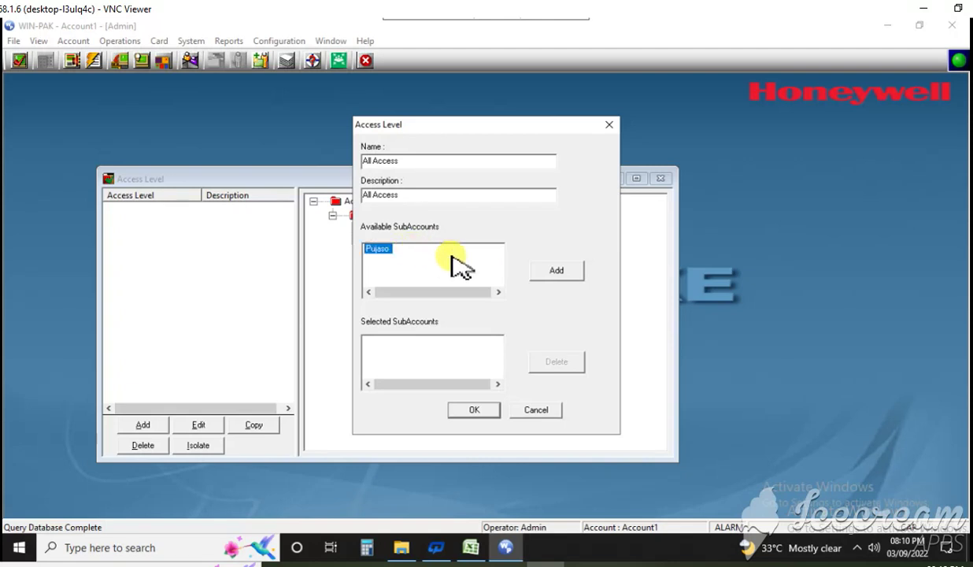
left_click(557, 271)
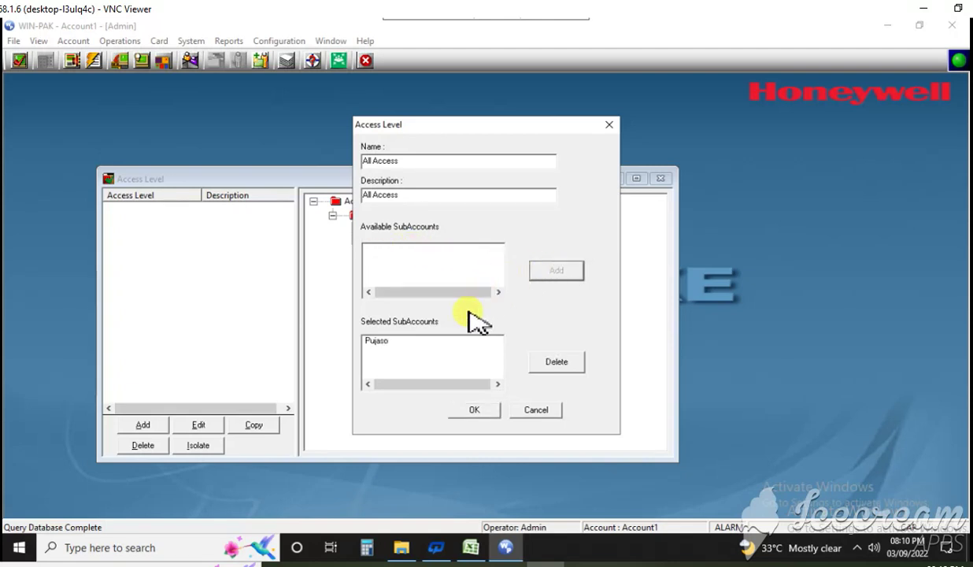
left_click(474, 409)
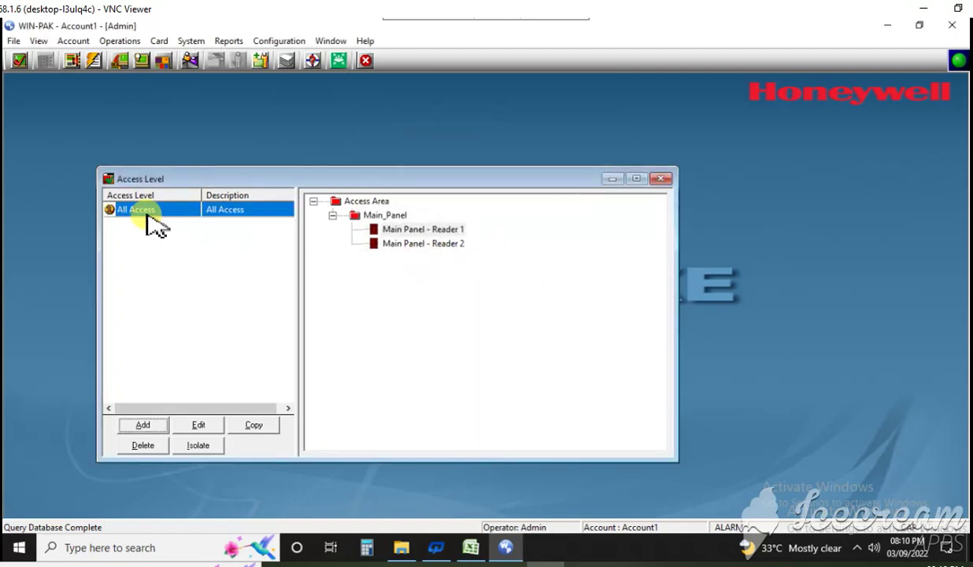
Set access for Main Panel - Reader 1 in the All Access level with the Always On time zone
right_click(452, 238)
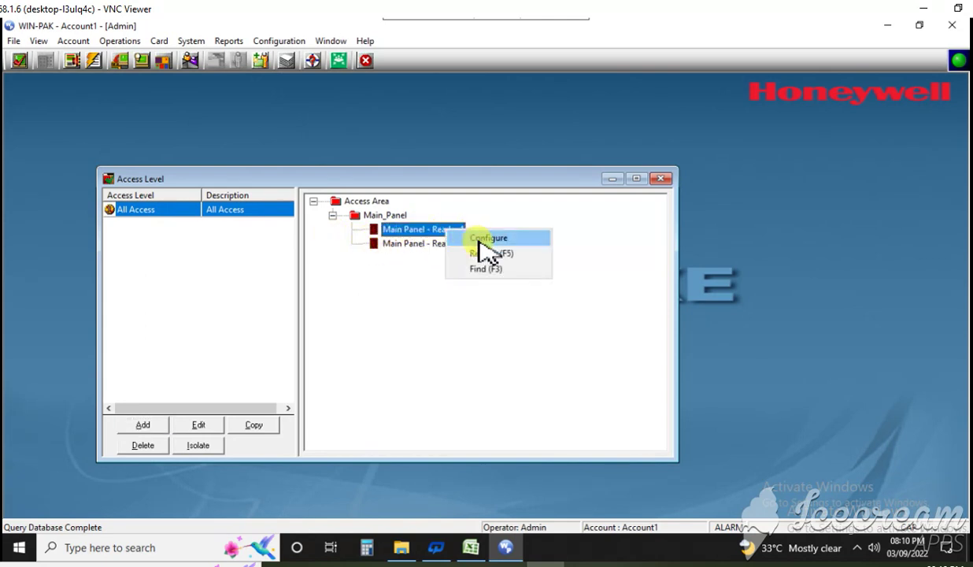
left_click(481, 234)
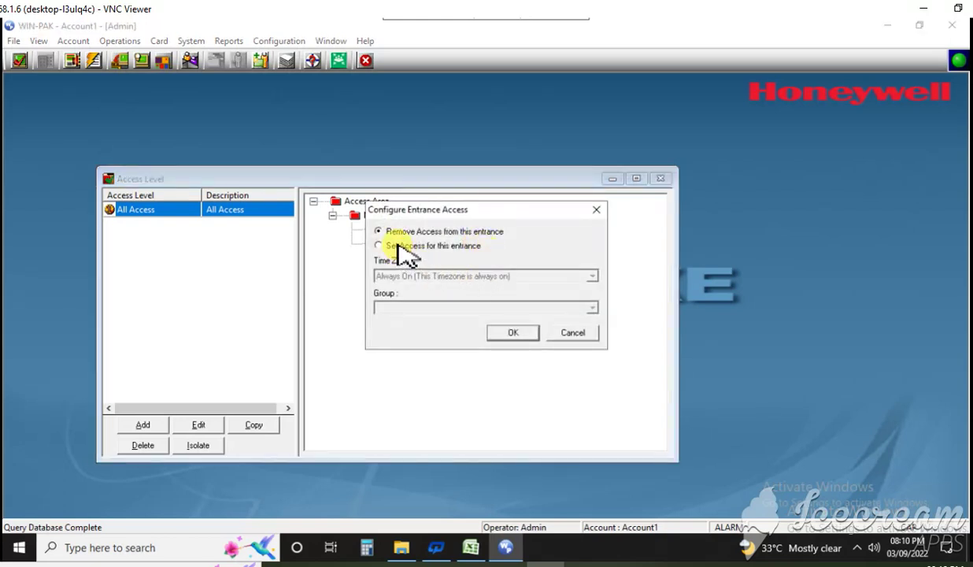
left_click(398, 246)
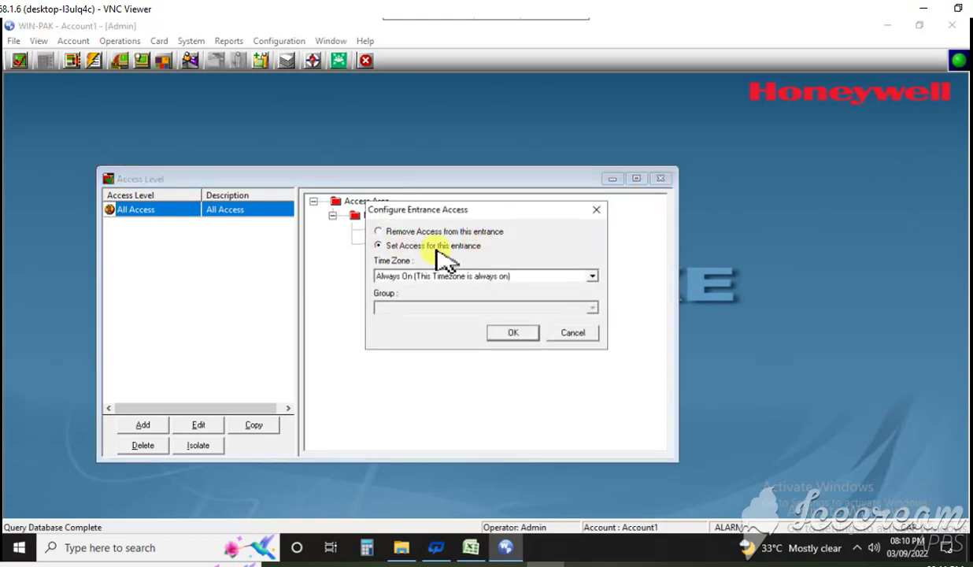
left_click(466, 277)
left_click(464, 288)
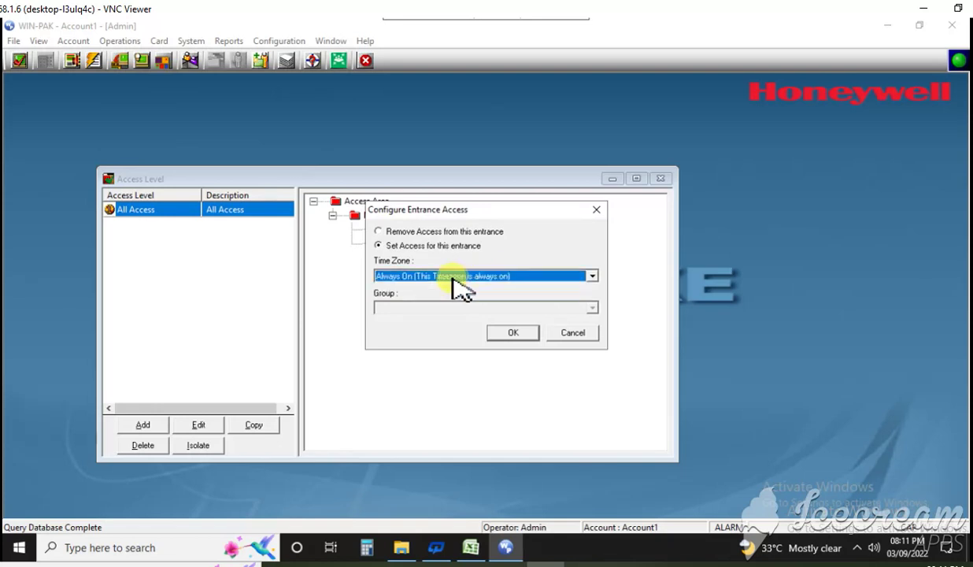
left_click(513, 331)
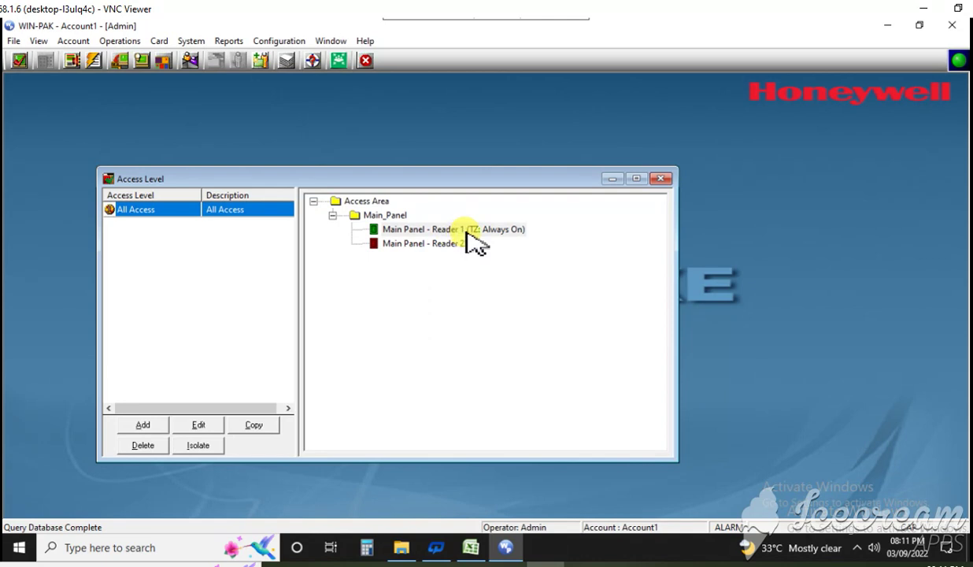
Set access for Main Panel - Reader 2 in the All Access level with the Always On time zone
right_click(416, 244)
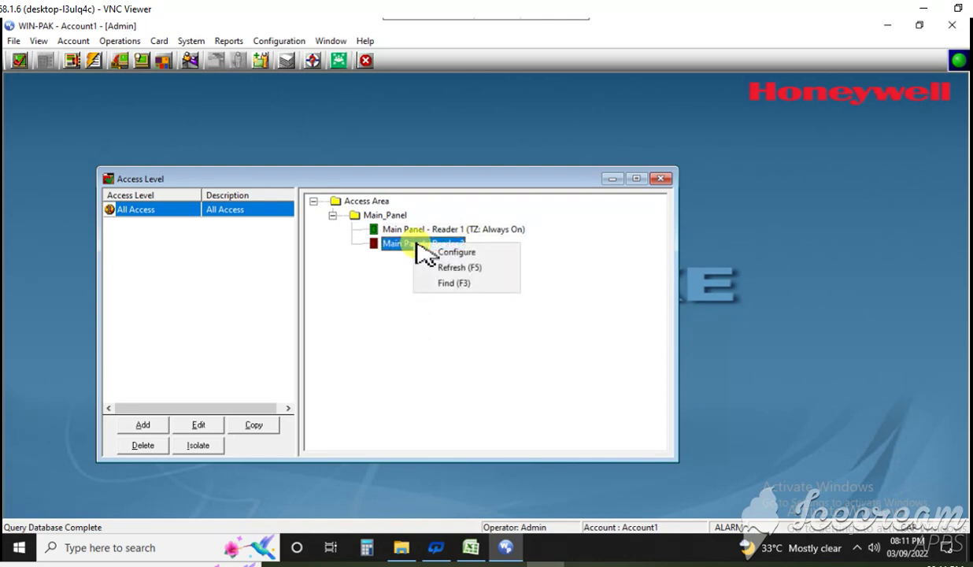
left_click(463, 253)
left_click(416, 247)
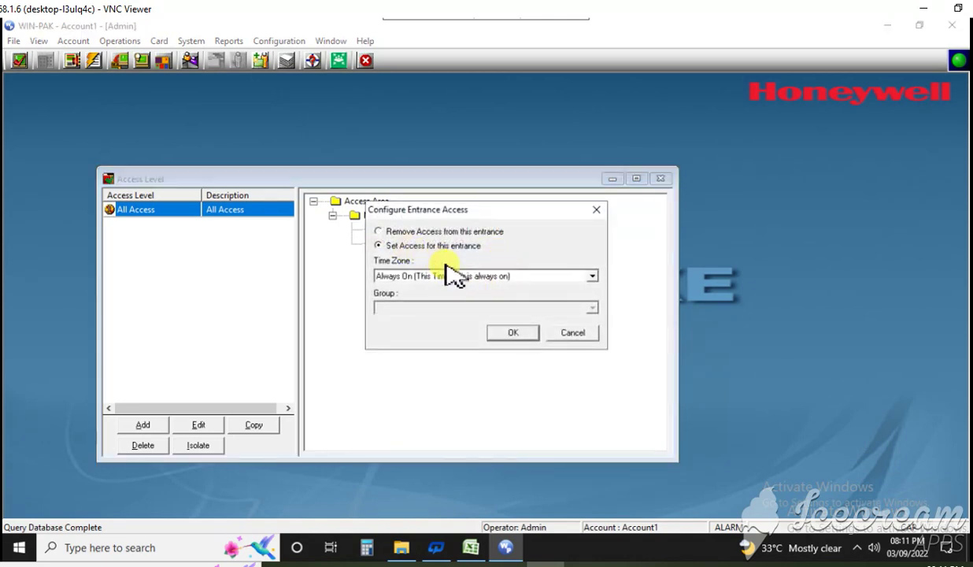
left_click(507, 333)
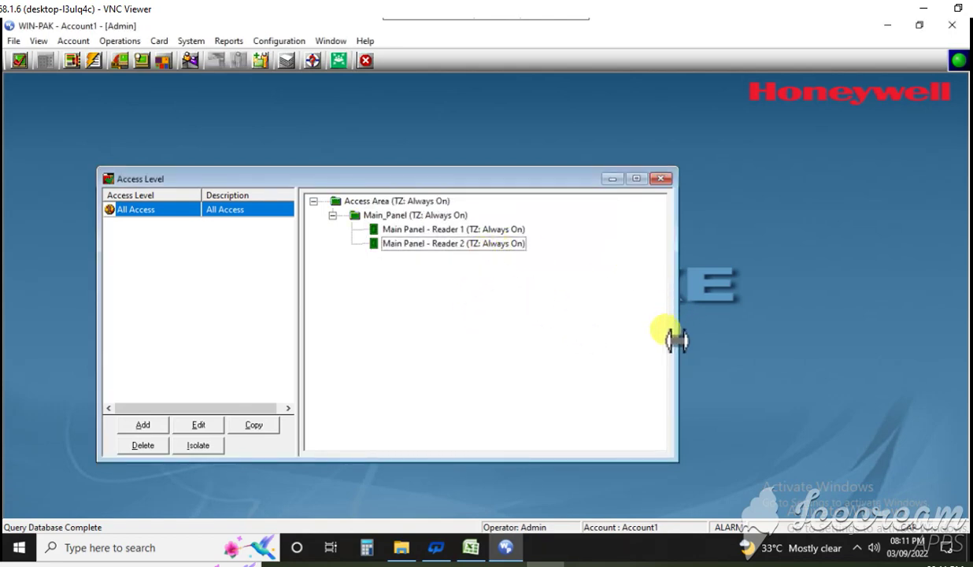
Narrow the Access Level window, open the device map, and place the two windows at opposite sides of the workspace
left_click_drag(675, 340, 477, 315)
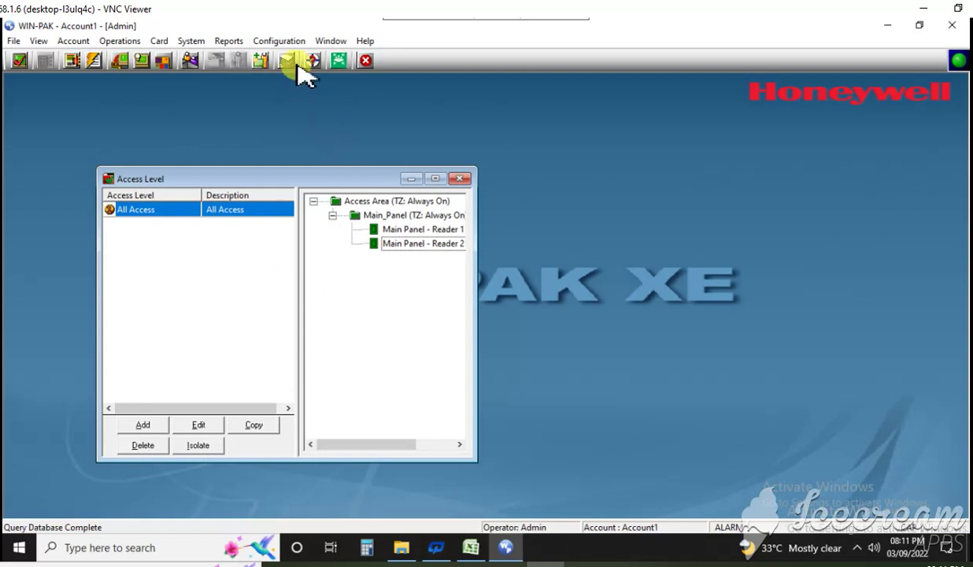
left_click(277, 41)
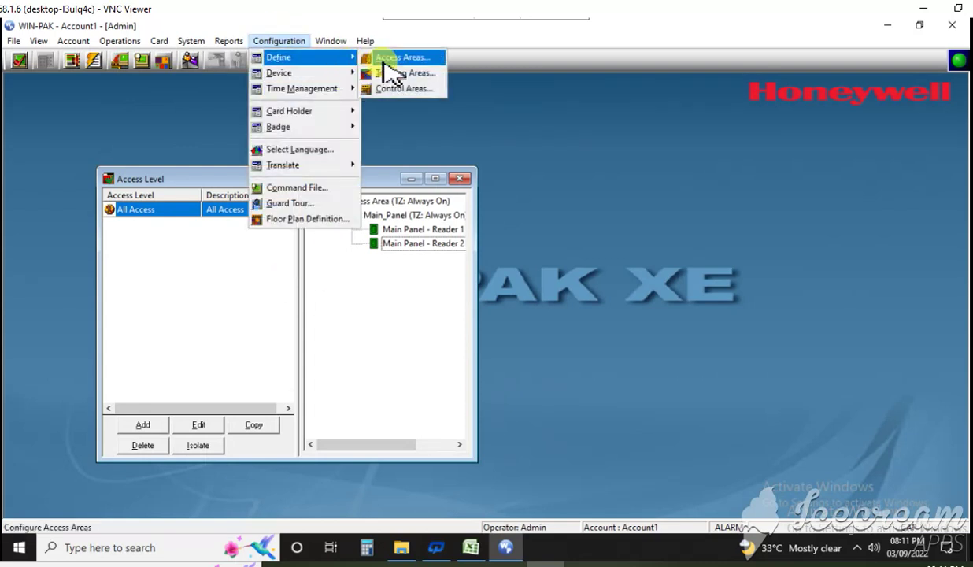
mouse_move(336, 75)
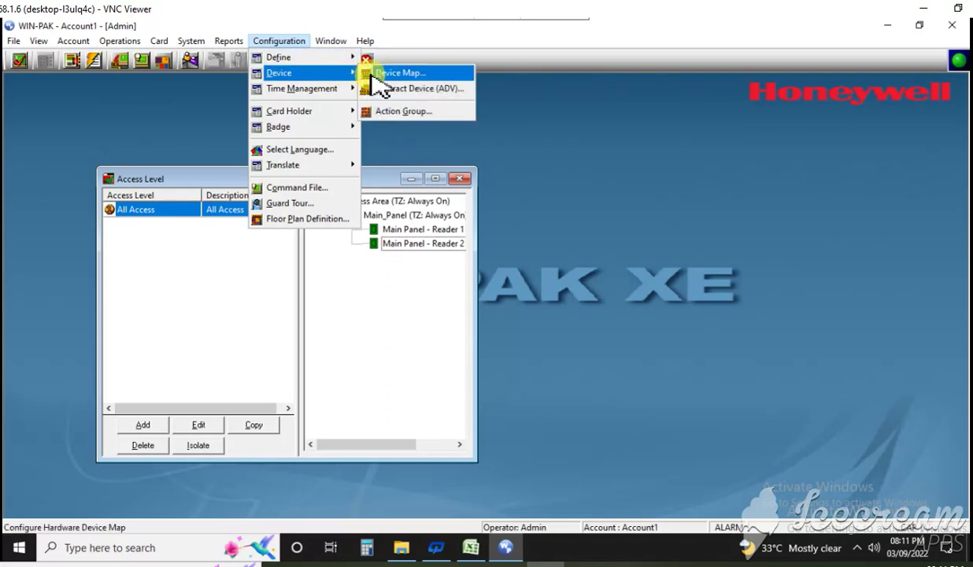
left_click(392, 74)
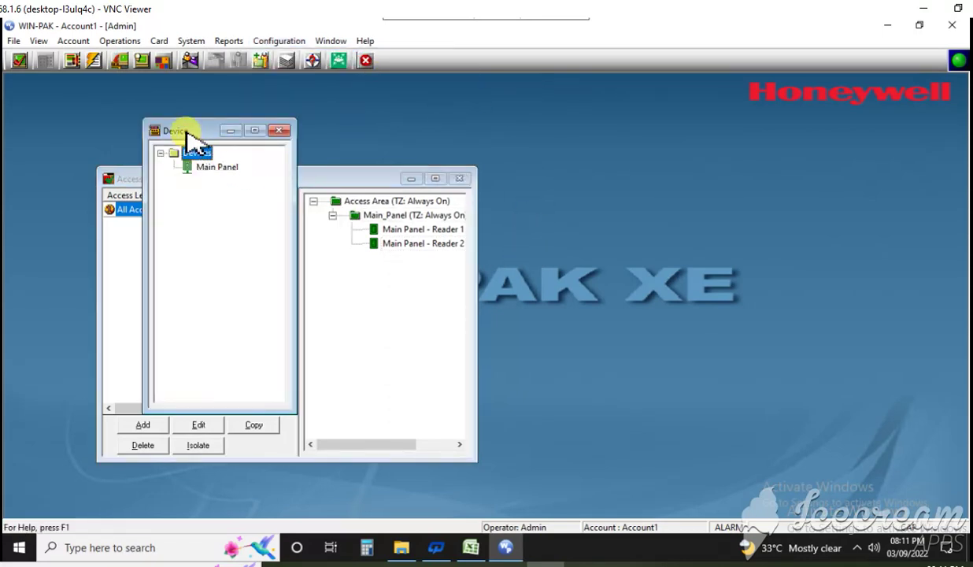
left_click_drag(192, 139, 73, 137)
left_click_drag(266, 184, 743, 167)
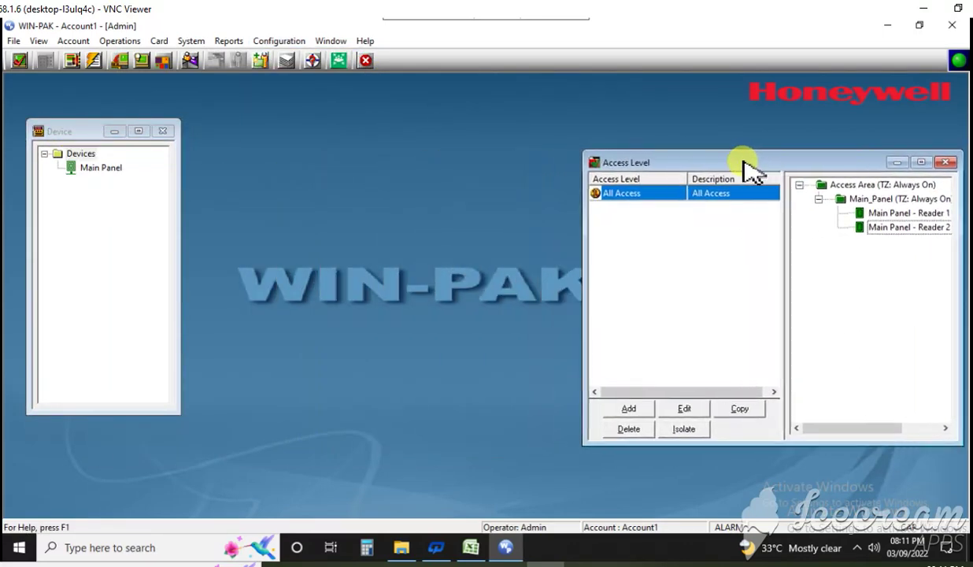
Open the control area configuration beside the Device window, expand Main_Panel, and size the window to fit the full device names
left_click(291, 41)
mouse_move(346, 57)
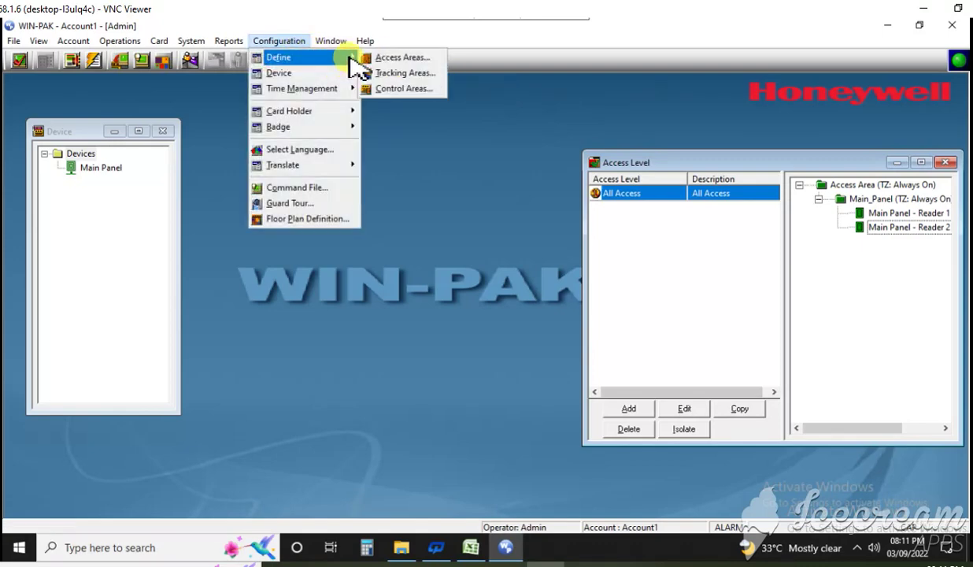
left_click(407, 89)
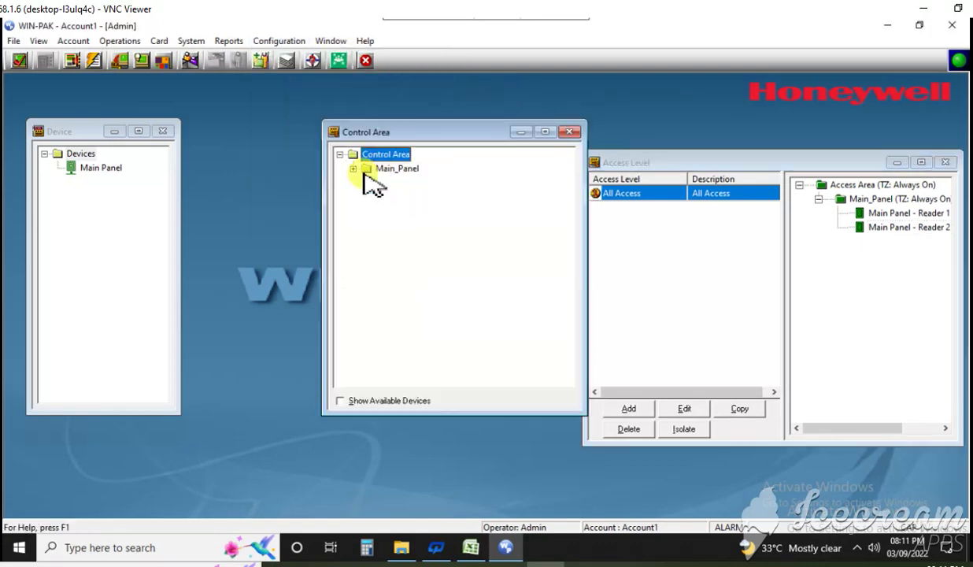
left_click_drag(408, 132, 273, 132)
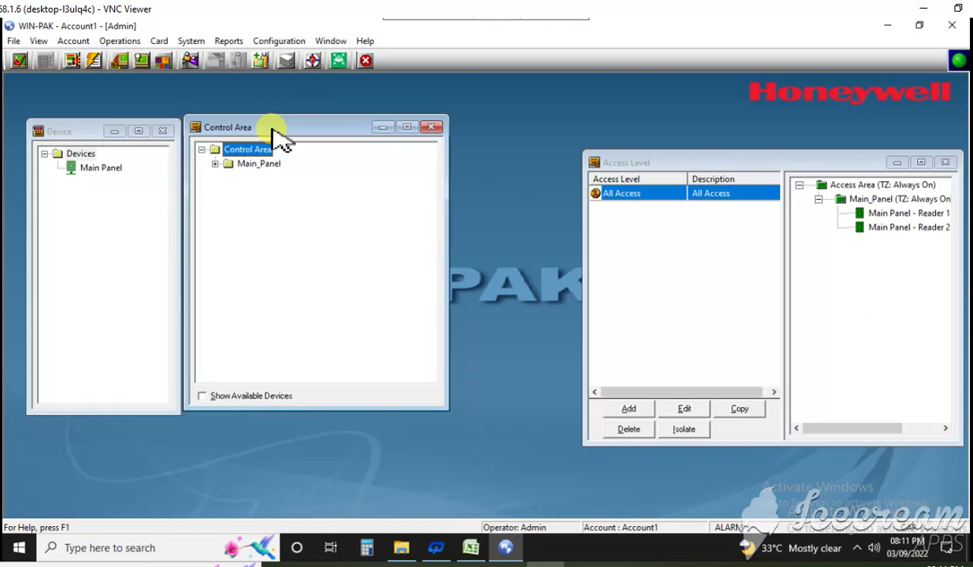
left_click_drag(450, 246, 336, 230)
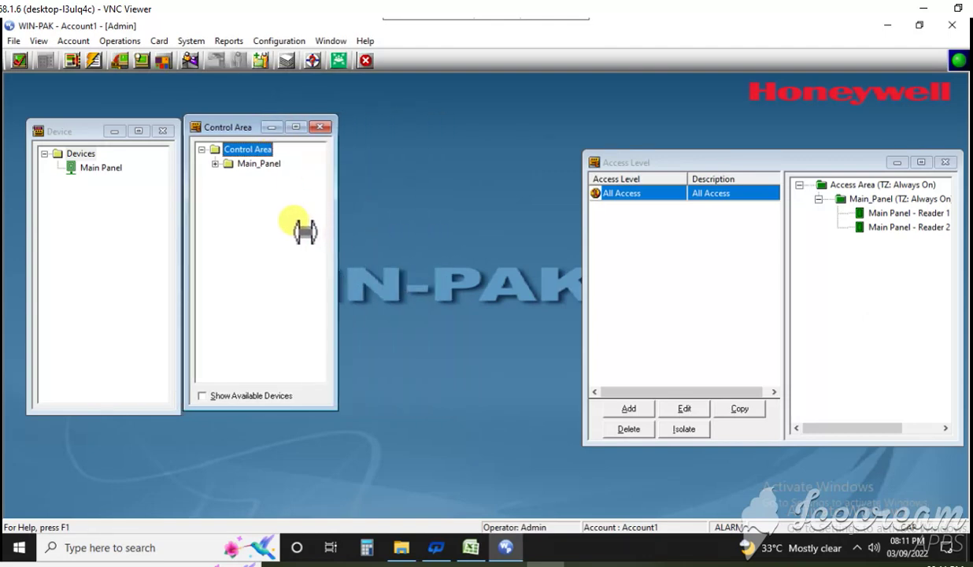
left_click(215, 163)
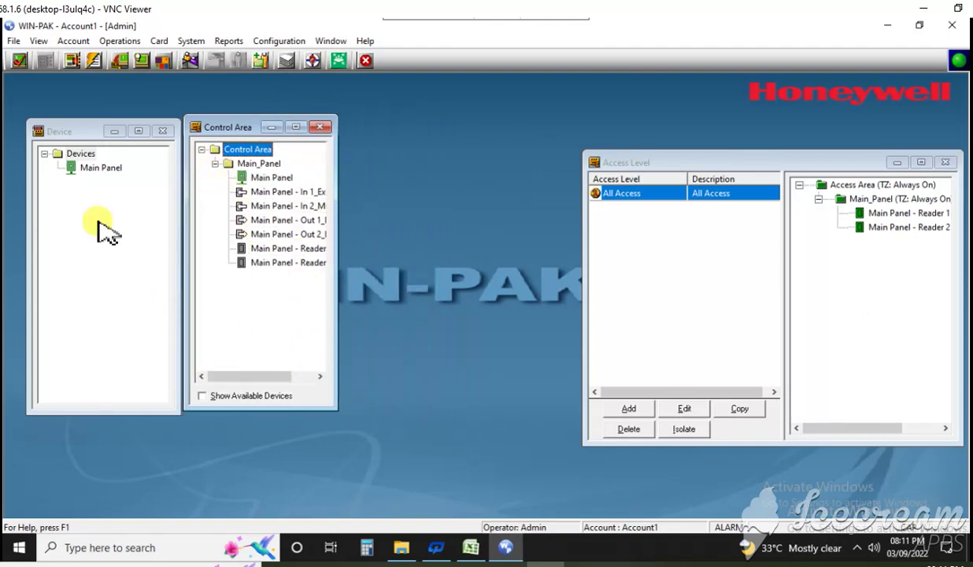
left_click_drag(80, 131, 57, 119)
left_click_drag(213, 128, 192, 124)
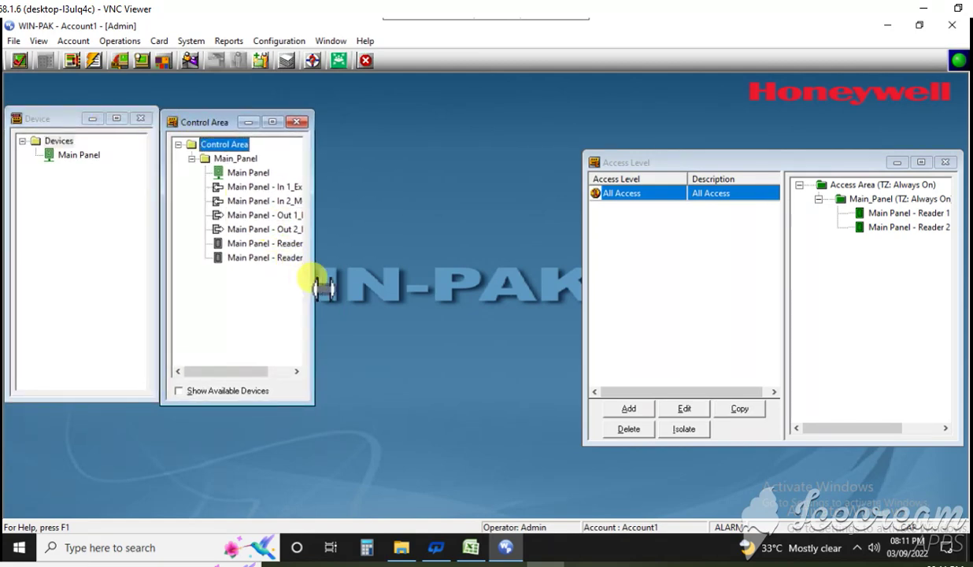
left_click_drag(322, 288, 352, 287)
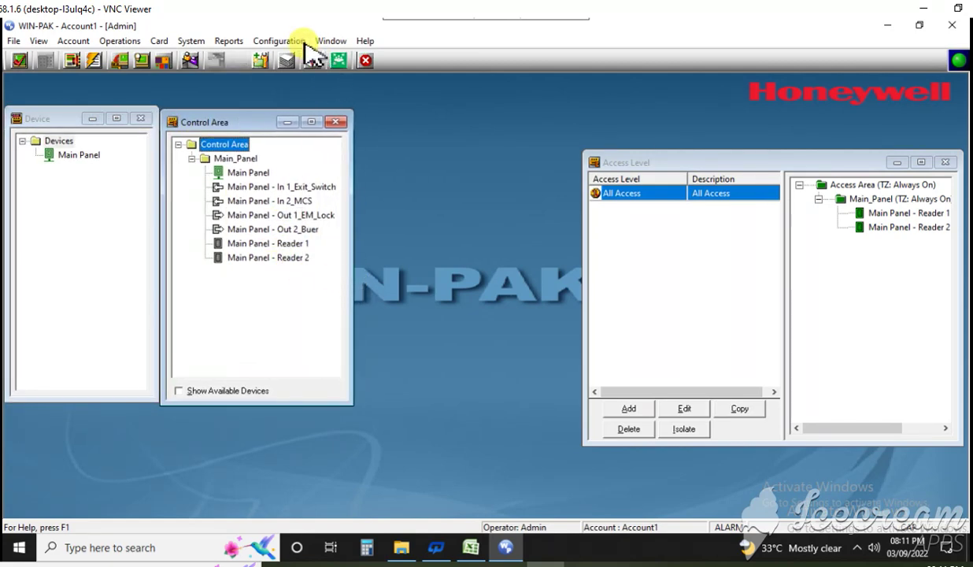
Open the access area configuration between the Control Area and Access Level windows and expand its Main_Panel branch
left_click(304, 43)
mouse_move(343, 59)
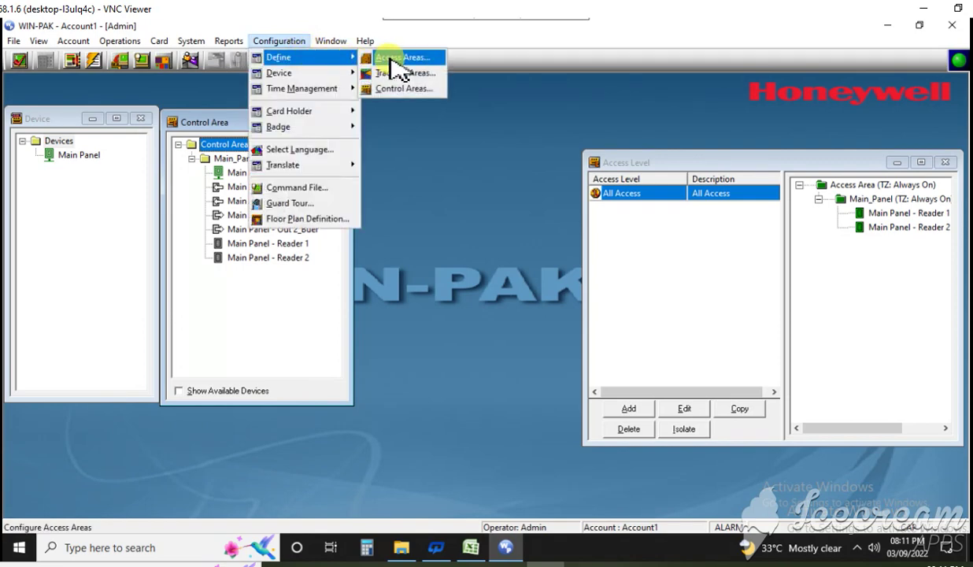
left_click(391, 62)
left_click_drag(682, 140, 442, 130)
left_click(385, 170)
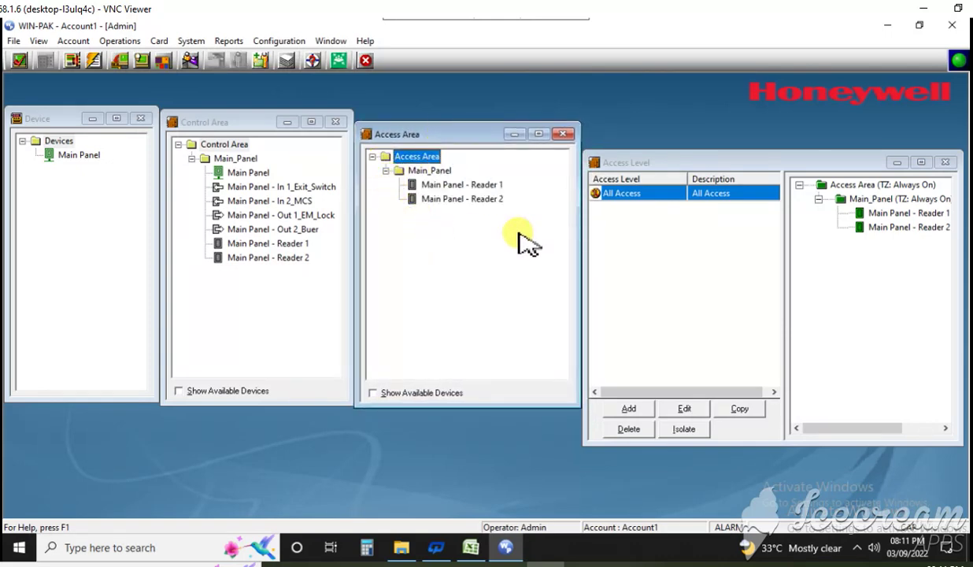
Move the Access Area and Access Level windows up to line up with the Device and Control Area windows
left_click_drag(436, 133, 437, 124)
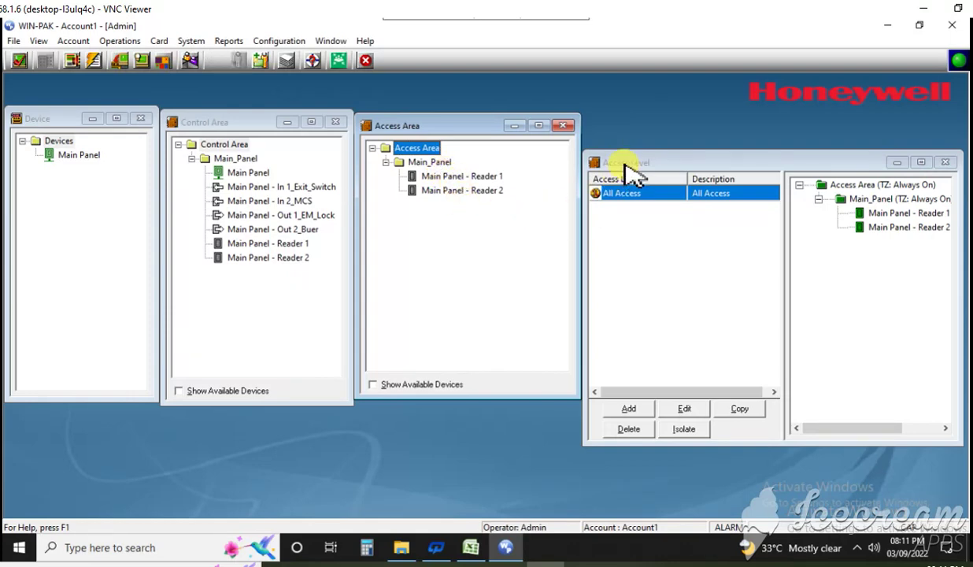
left_click_drag(629, 163, 627, 130)
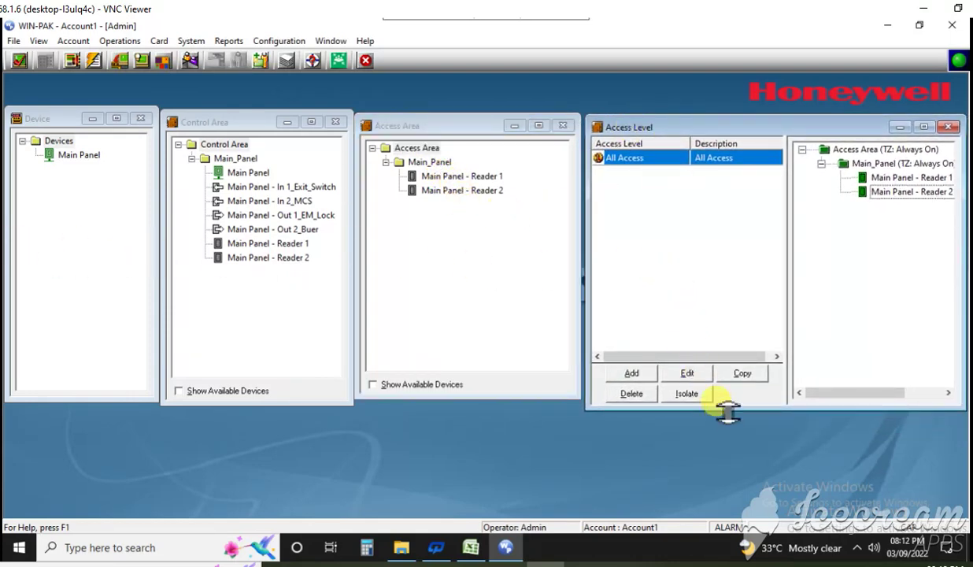
Open the control map, expand its Main_Panel branch, move the window below the Access Area tree, and select Main Panel
left_click(132, 40)
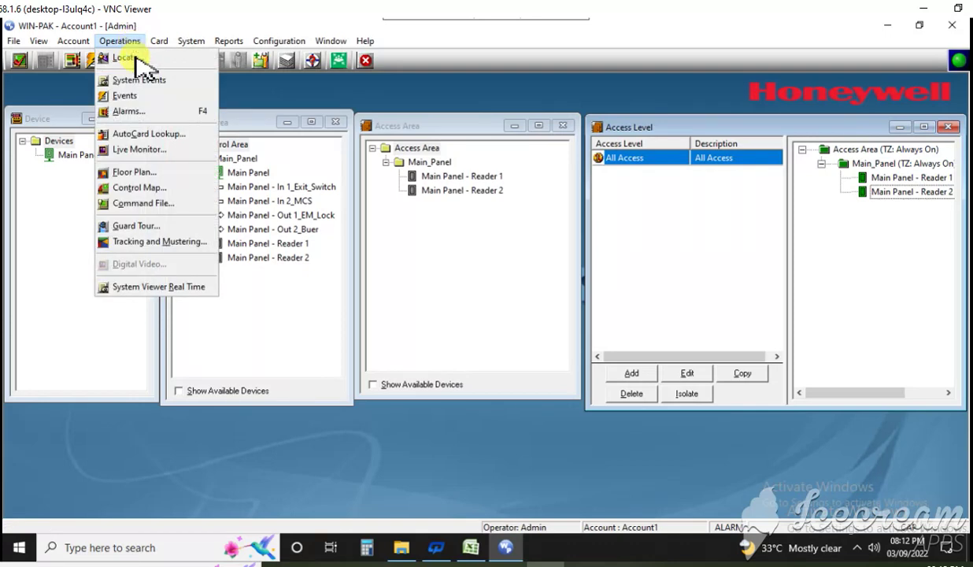
left_click(155, 190)
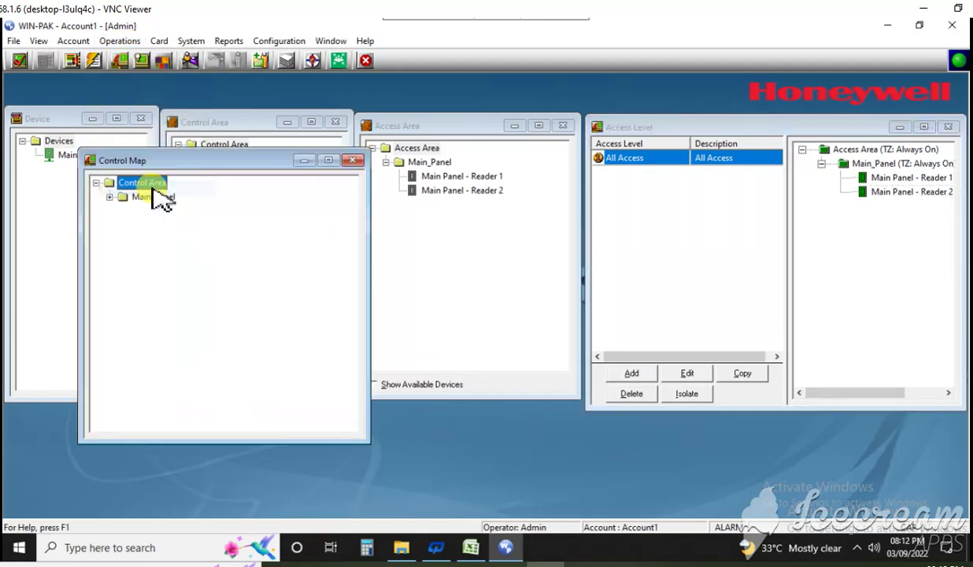
left_click(110, 196)
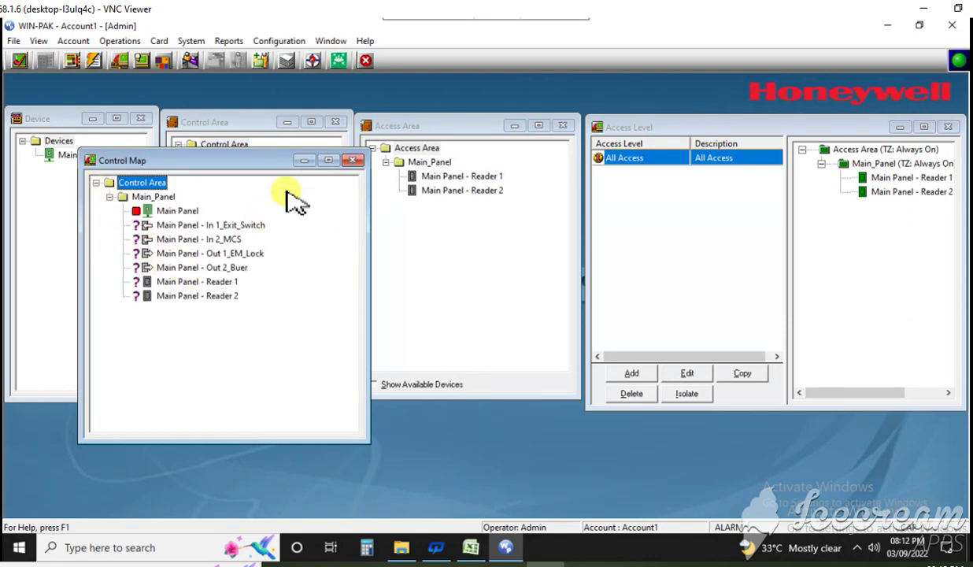
left_click_drag(245, 165, 528, 264)
left_click(442, 311)
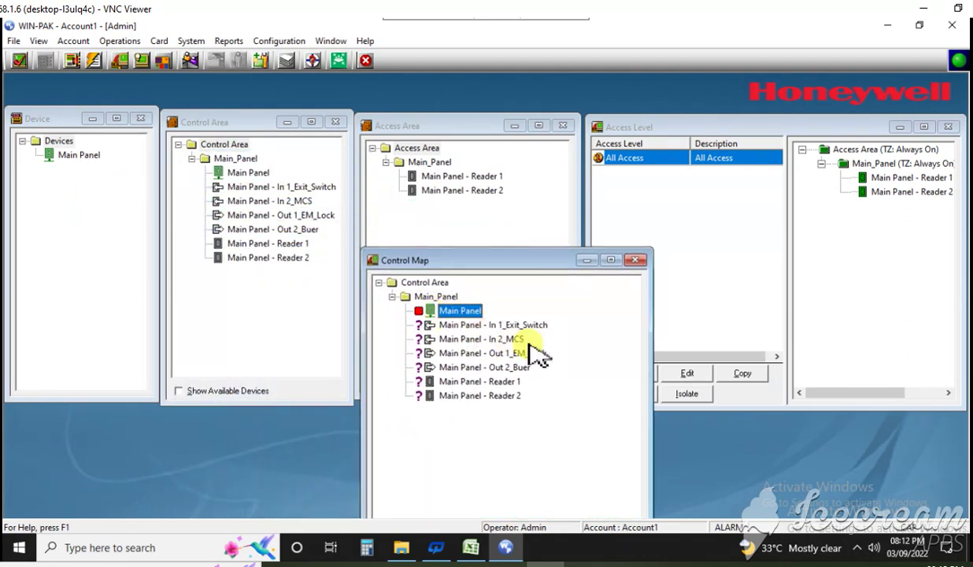